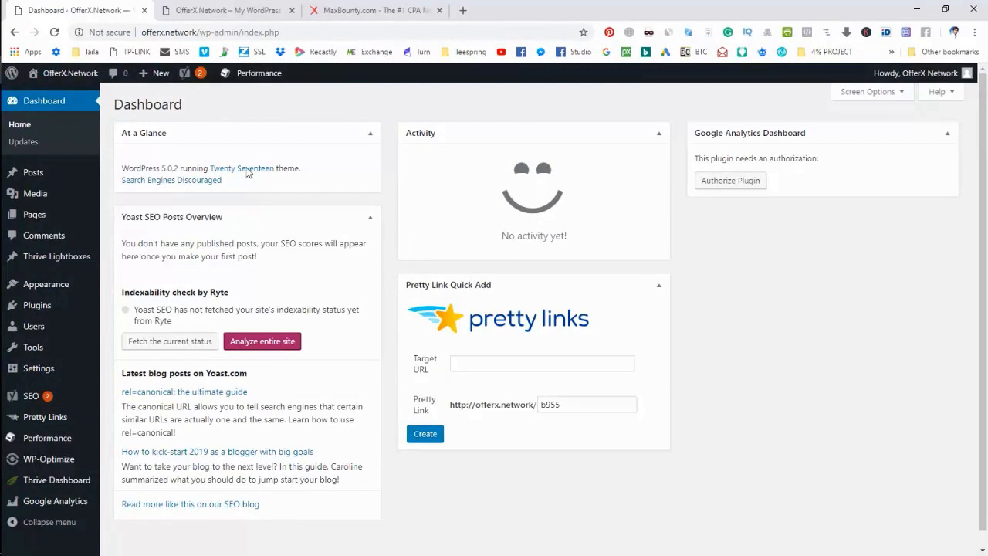
- Create a new page in the OfferX.Network site and dismiss the editor's welcome tip
mouse_move(33, 222)
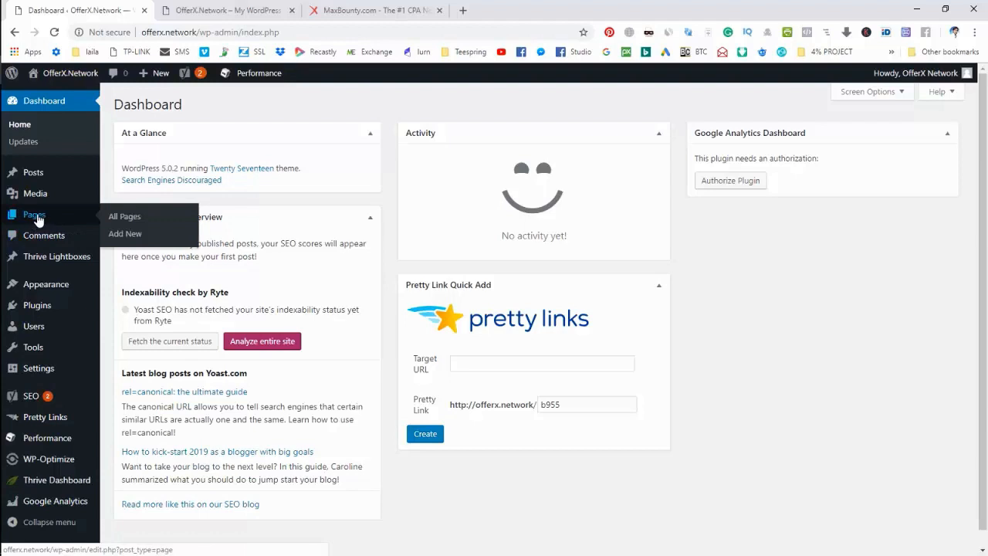
click(38, 220)
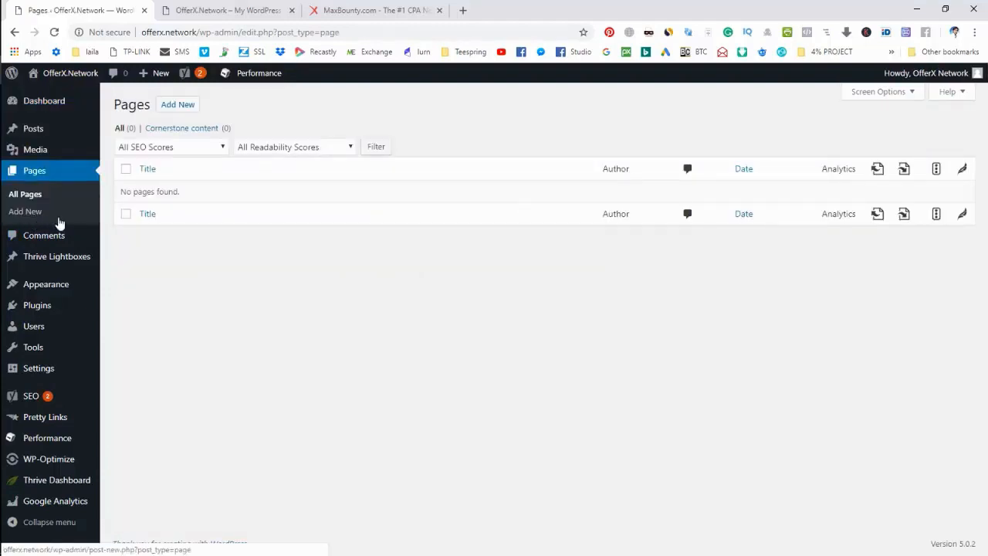
click(180, 111)
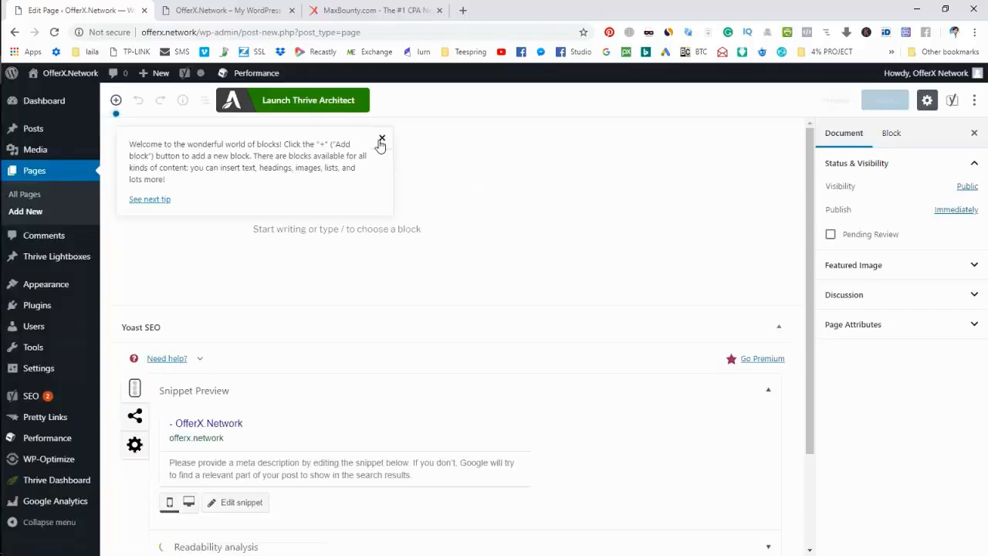
click(381, 140)
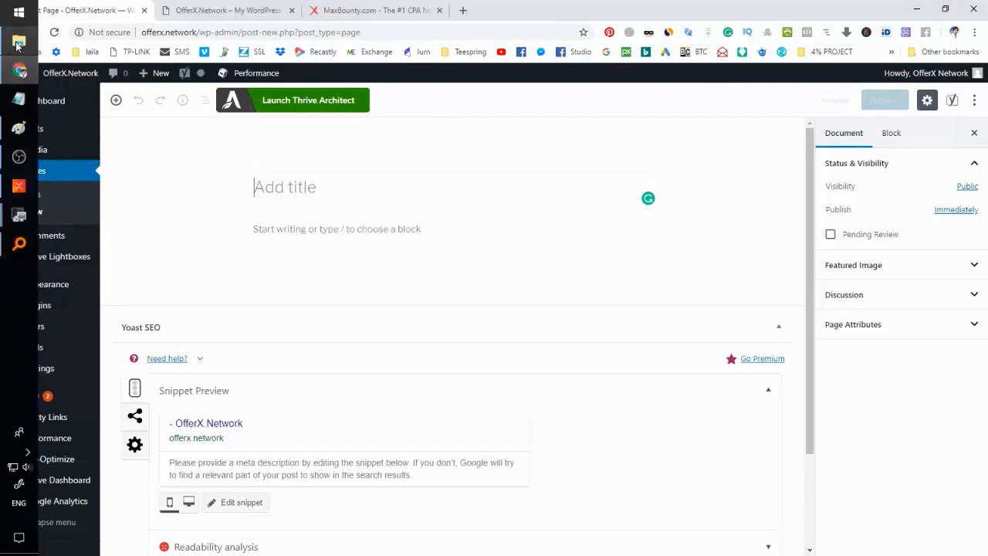
- Open offers.txt from the desktop and bring its window in front of the browser's page editor
mouse_move(17, 44)
key(super+d)
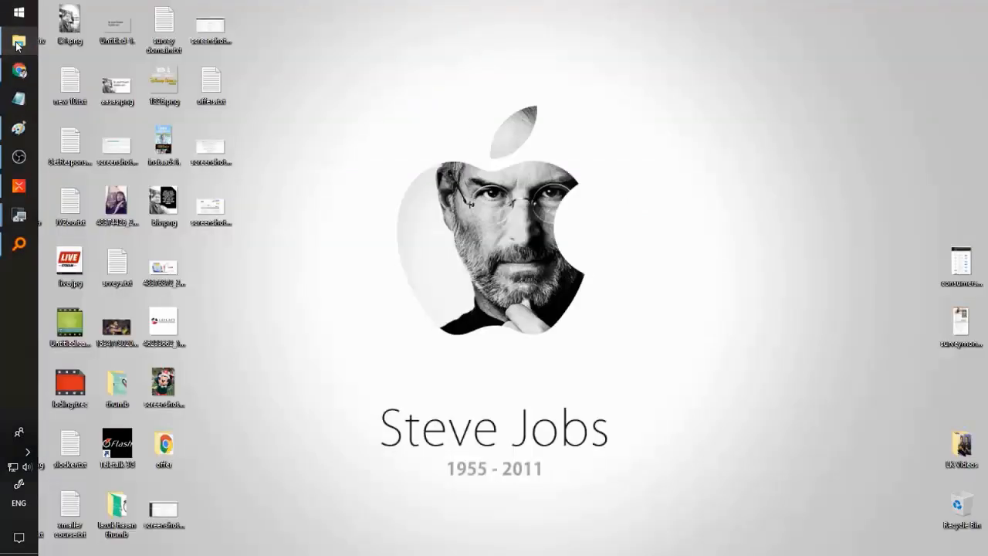
double_click(219, 87)
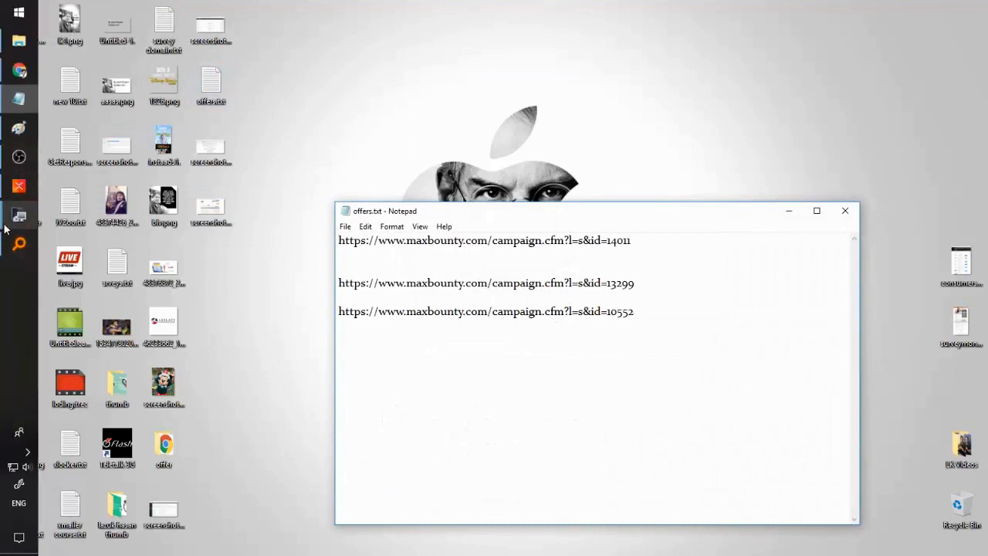
mouse_move(19, 216)
click(65, 263)
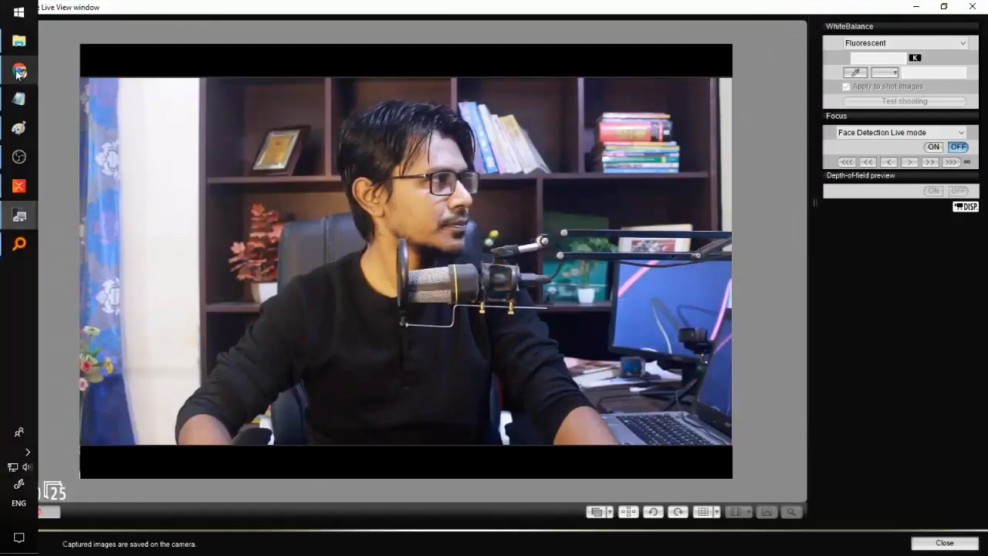
click(19, 70)
click(259, 179)
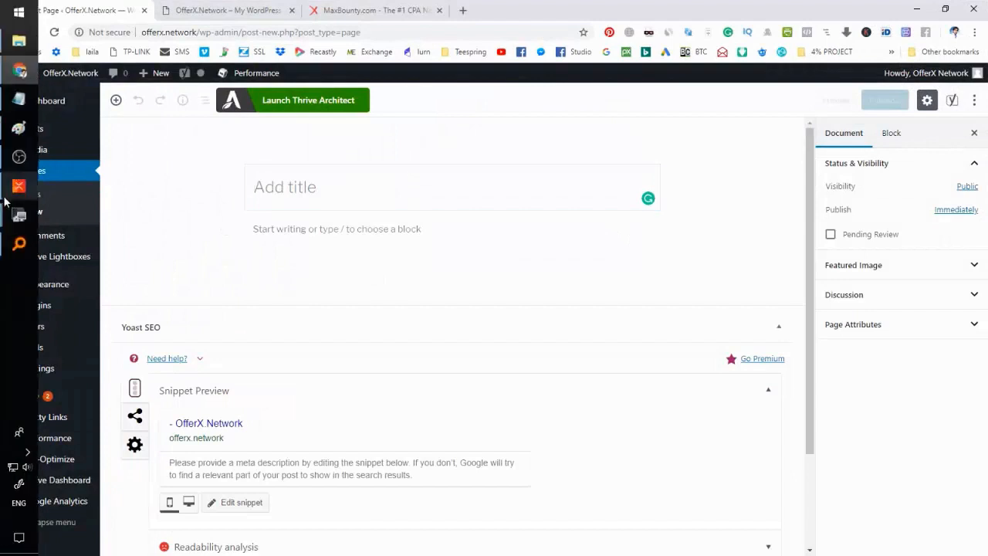
click(18, 100)
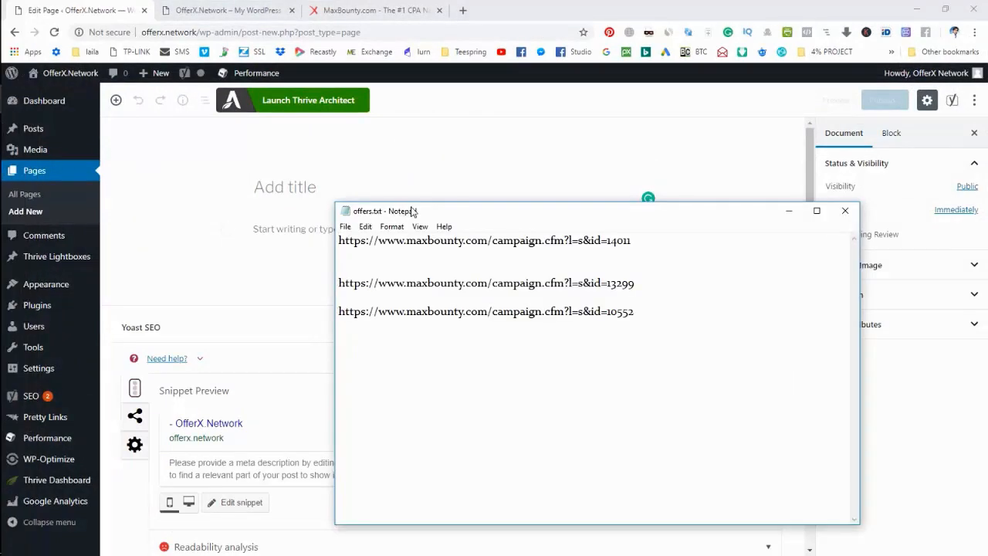
drag(427, 213, 414, 166)
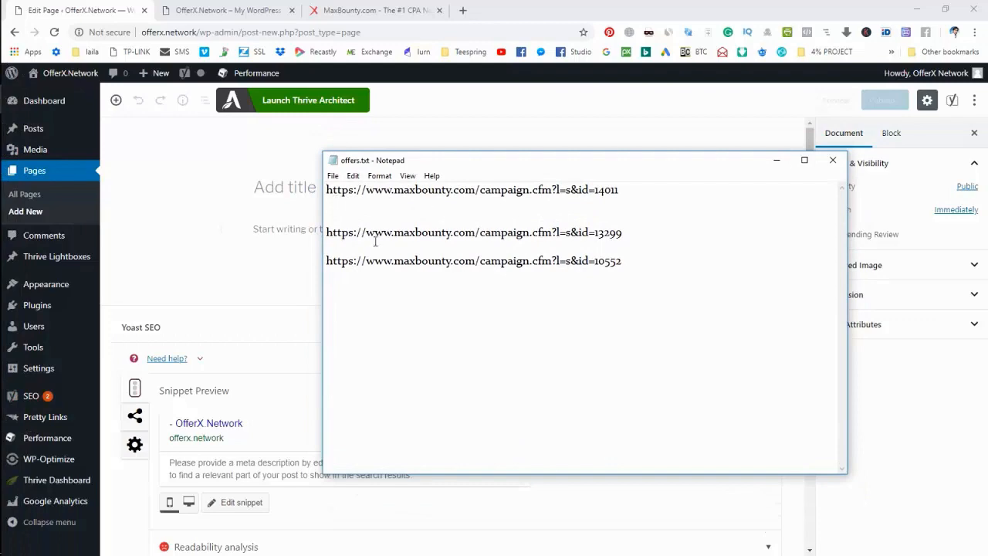
- Copy the first campaign link (id=14011) from offers.txt and load it in a new browser tab
drag(361, 204, 328, 195)
key(super+c)
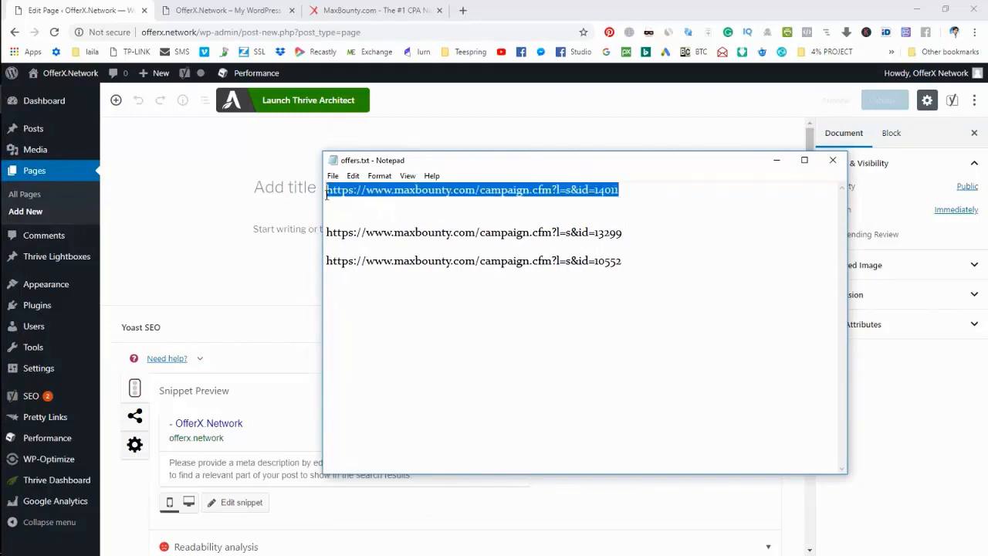
click(412, 9)
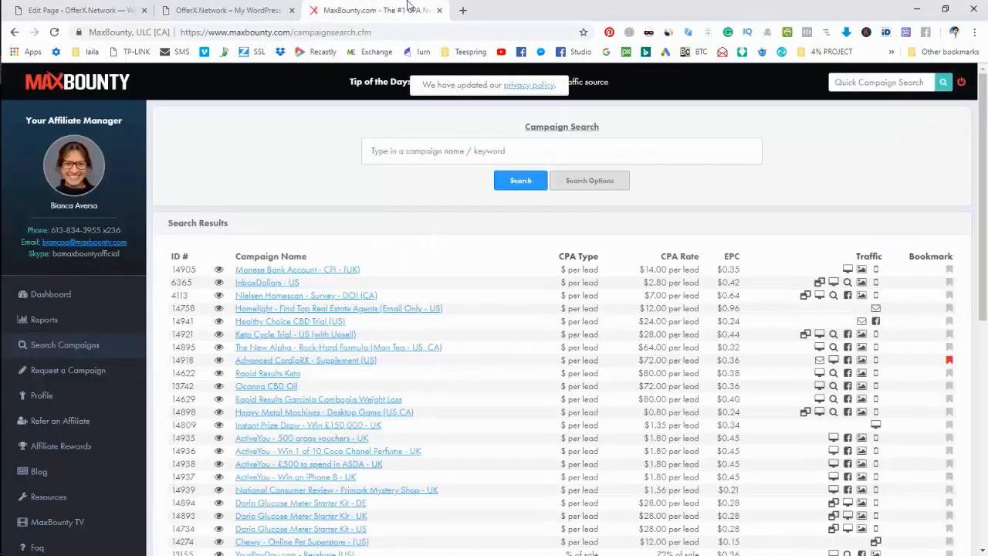
click(463, 10)
right_click(461, 34)
click(507, 128)
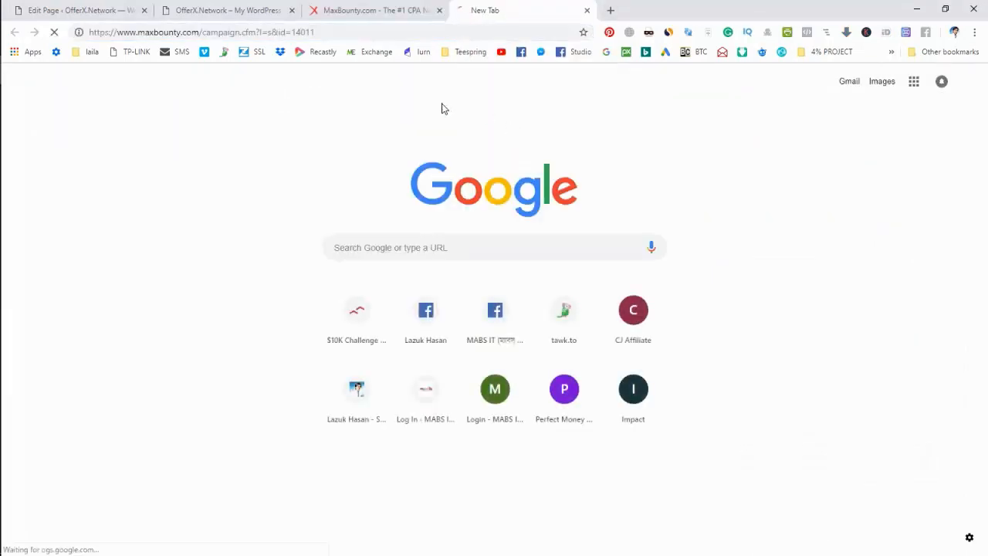
- Copy the second campaign link (id=13299) from offers.txt and load it in a new browser tab
click(14, 129)
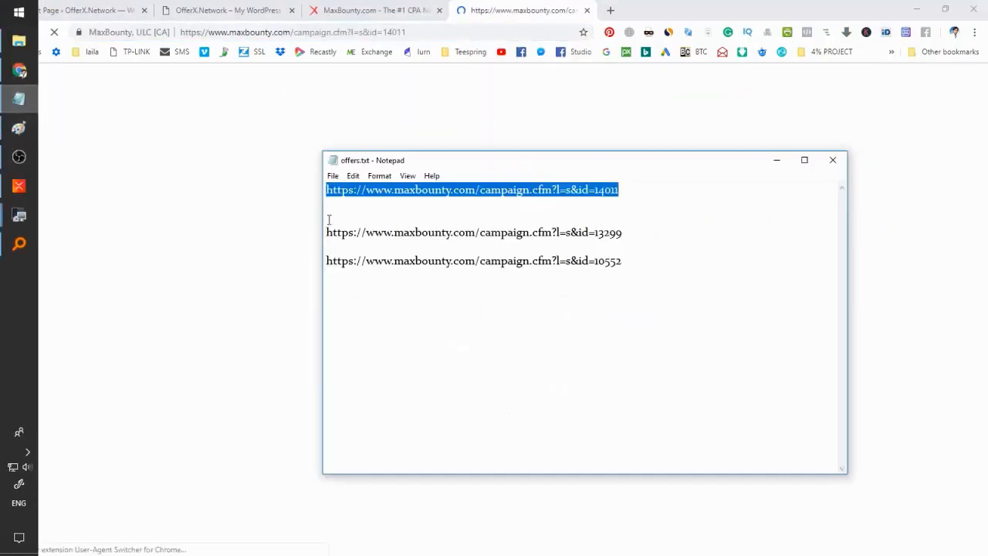
click(619, 241)
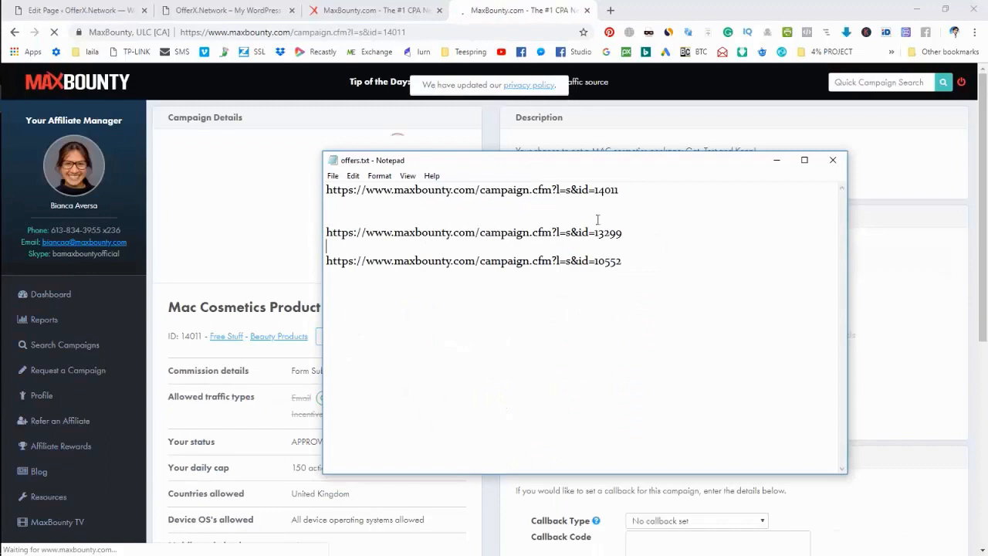
drag(622, 233, 326, 232)
key(ctrl+c)
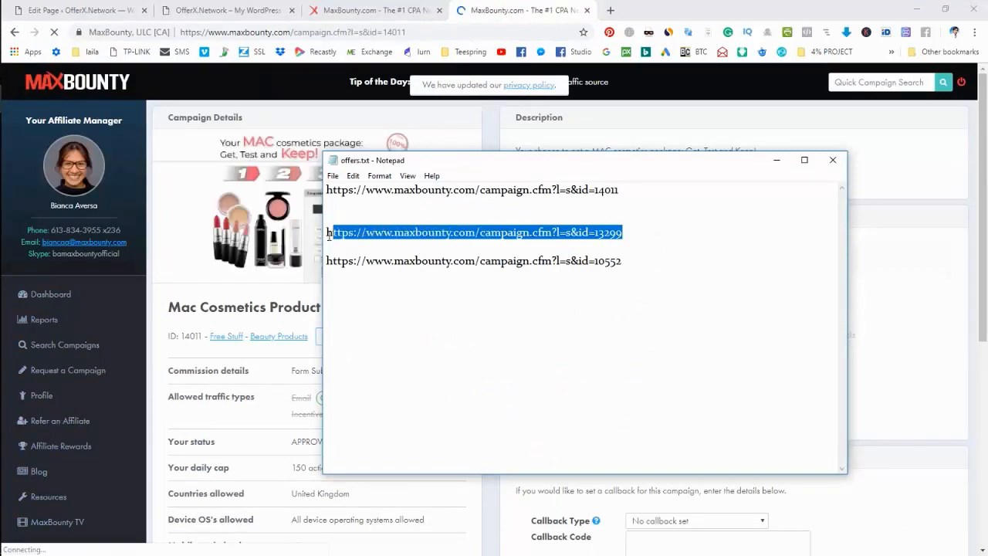
click(610, 10)
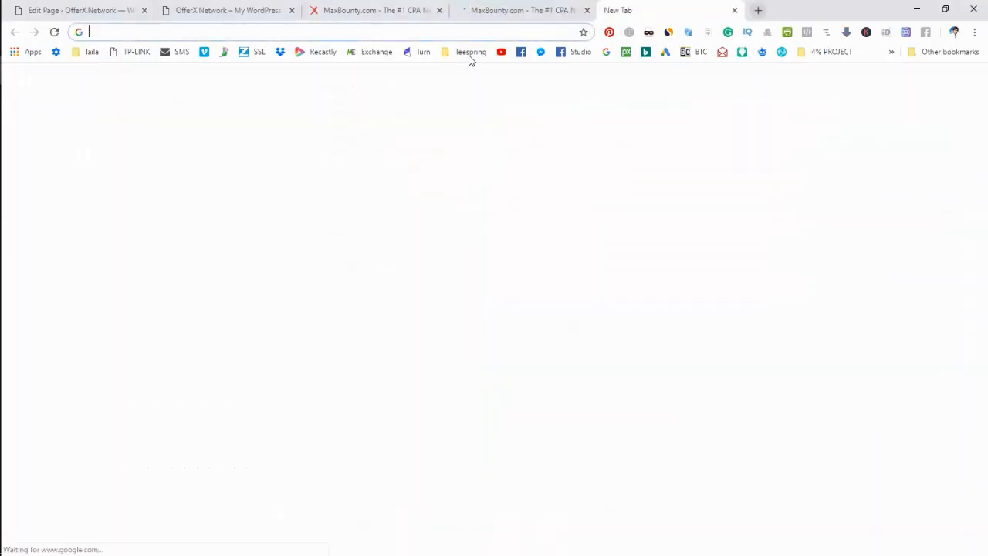
key(ctrl+v)
key(Return)
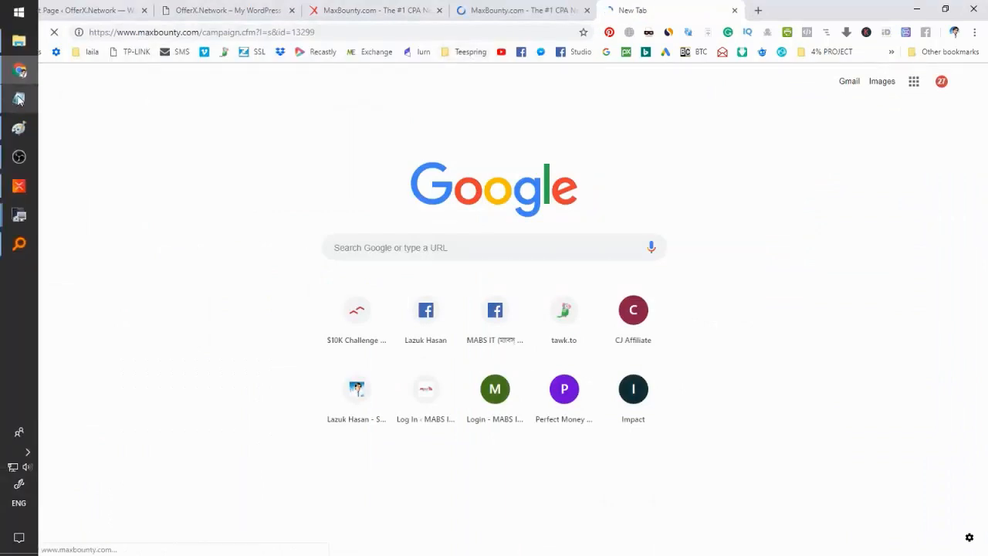
- Copy the third campaign link (id=10552) from offers.txt and load it in a new browser tab
click(17, 98)
drag(622, 260, 328, 265)
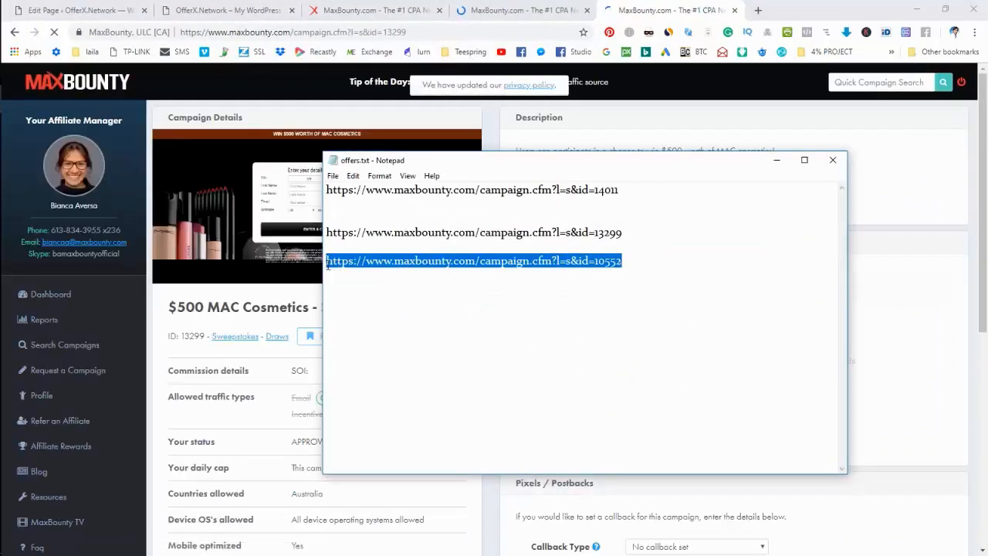
key(ctrl+c)
click(758, 11)
key(ctrl+v)
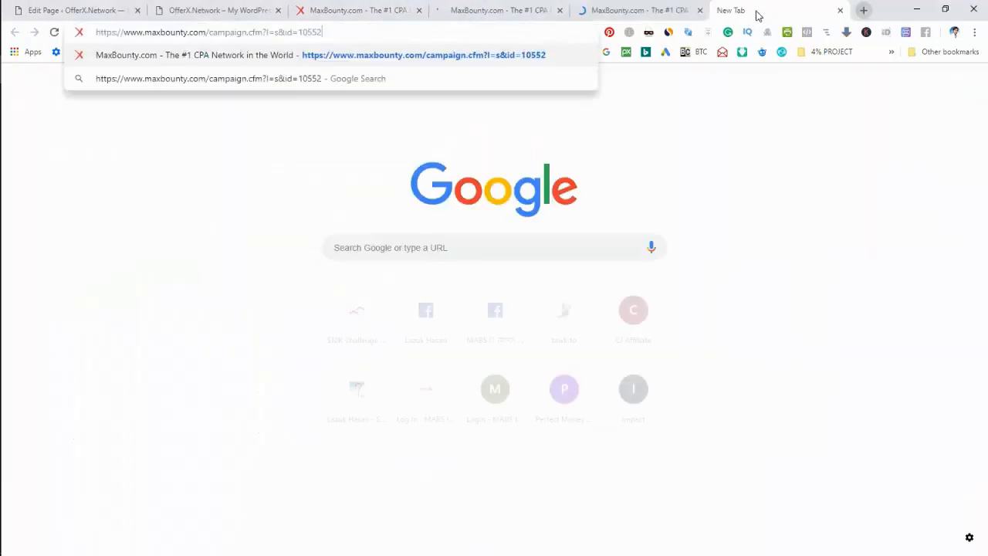
key(Return)
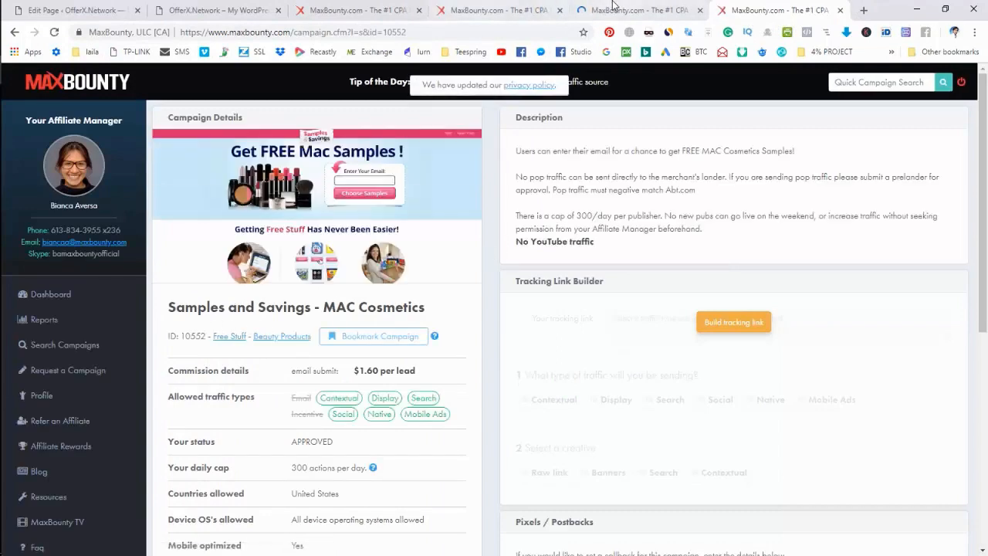
- Copy "Mac Cosmetics" from the UK product testing campaign's name and paste it as the new page's title
key(ctrl+shift+Tab)
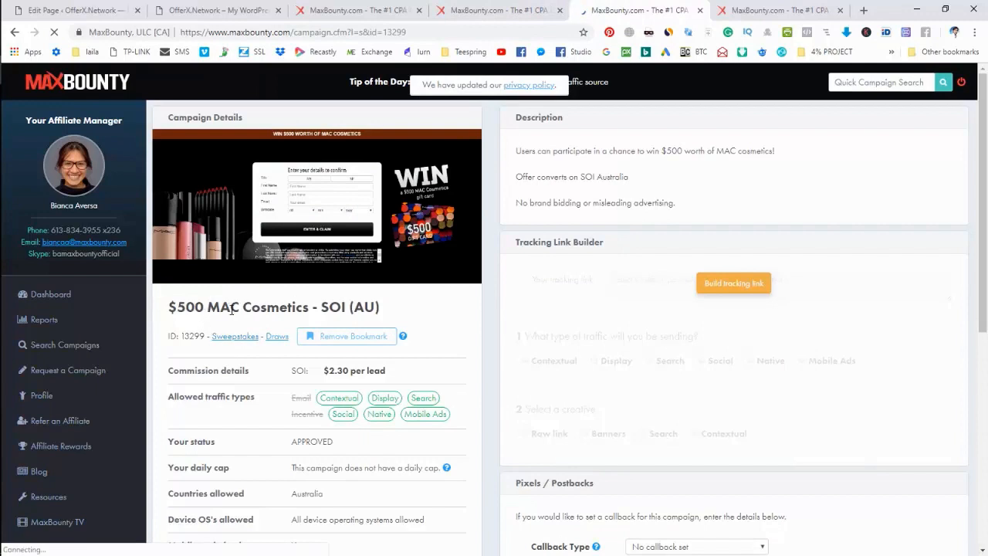
key(ctrl+shift+Tab)
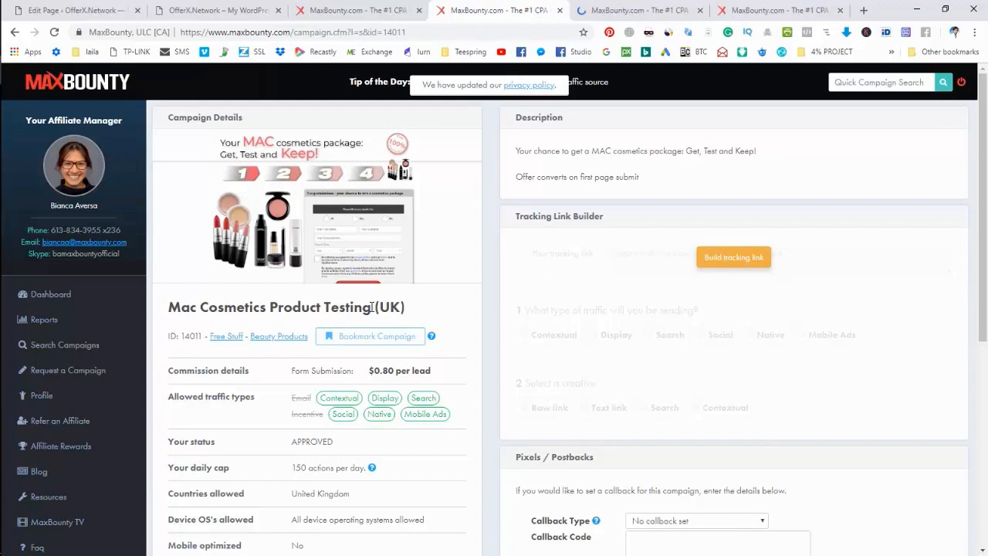
drag(169, 309, 265, 310)
right_click(265, 310)
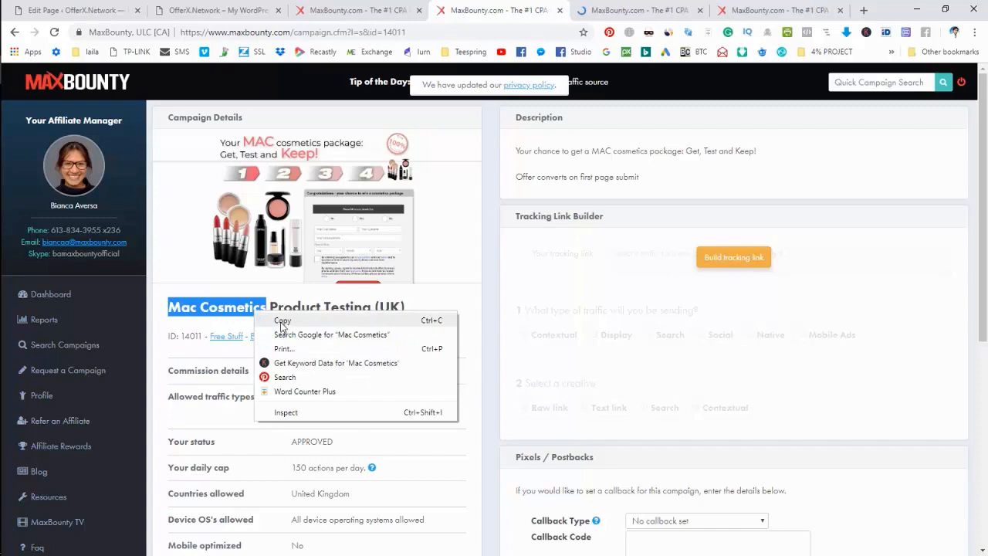
click(290, 322)
click(374, 7)
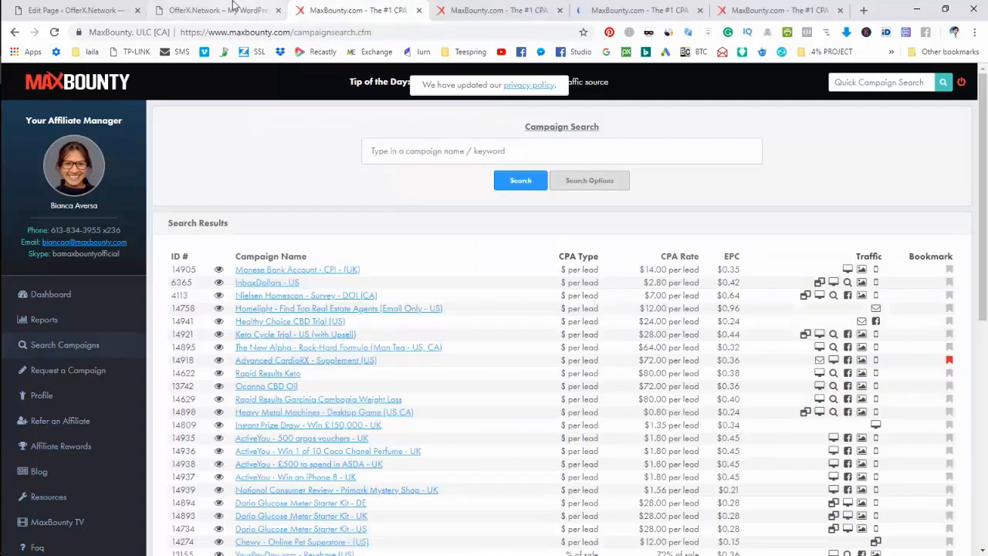
click(78, 9)
click(332, 186)
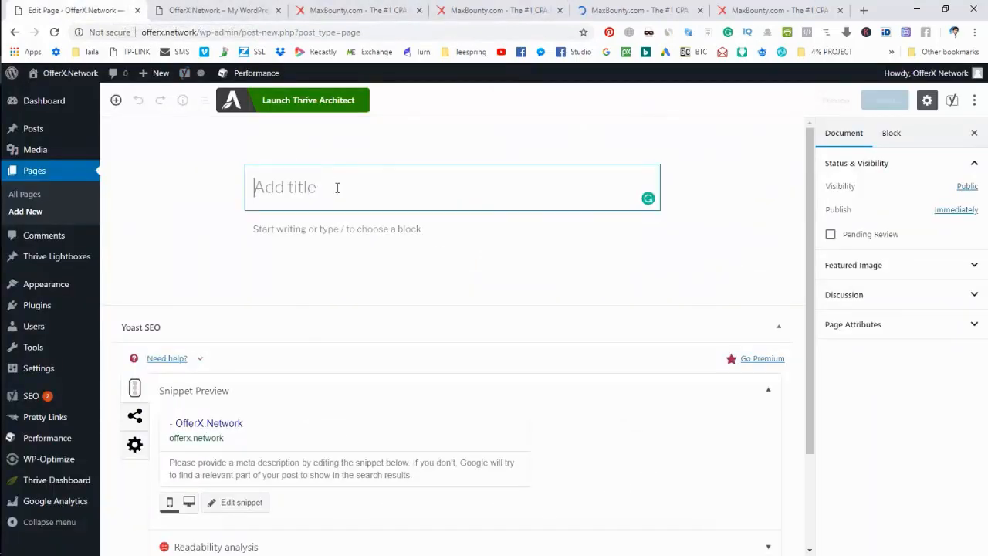
key(ctrl+v)
click(580, 268)
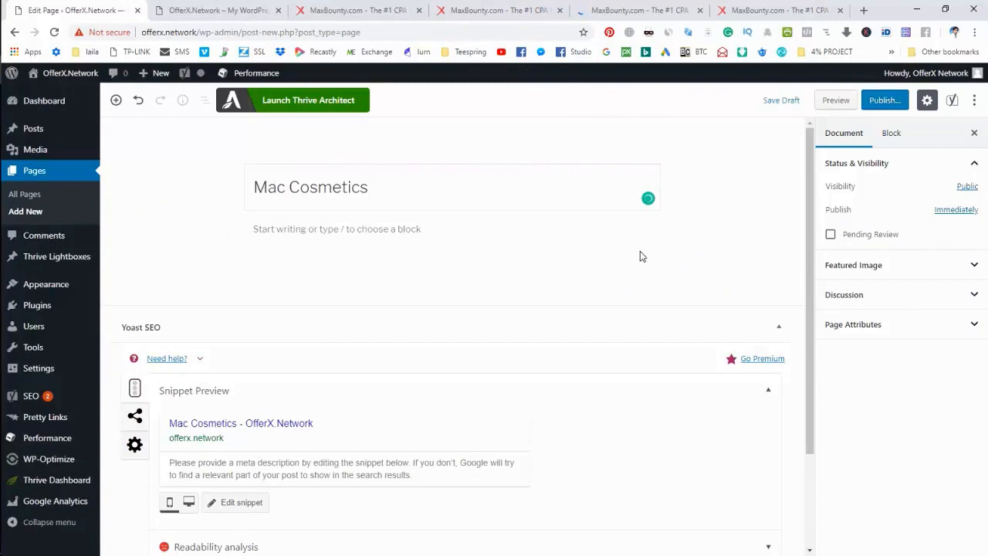
- Review the three MAC cosmetics campaigns, including the landing page screenshot of the $500 MAC Cosmetics - SOI (AU) offer
click(772, 10)
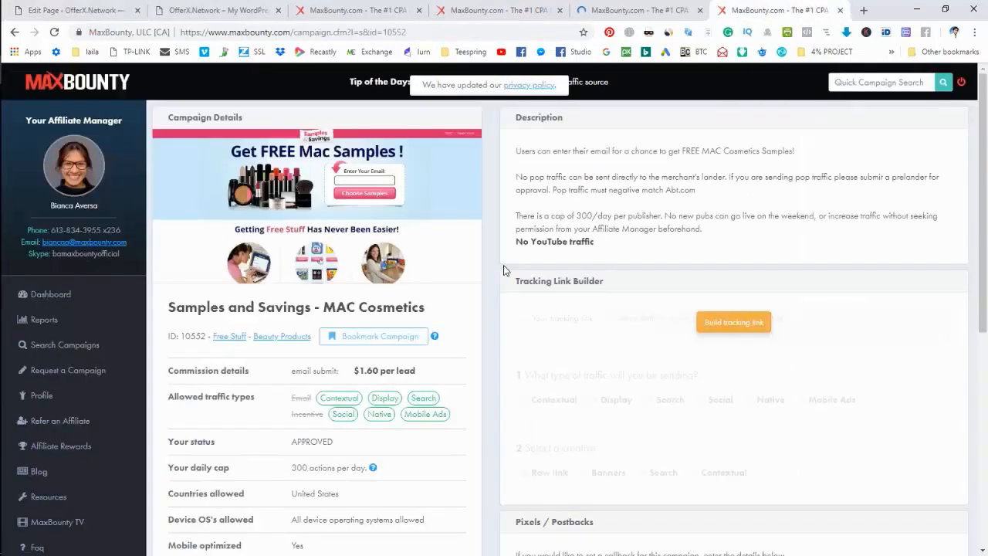
click(625, 10)
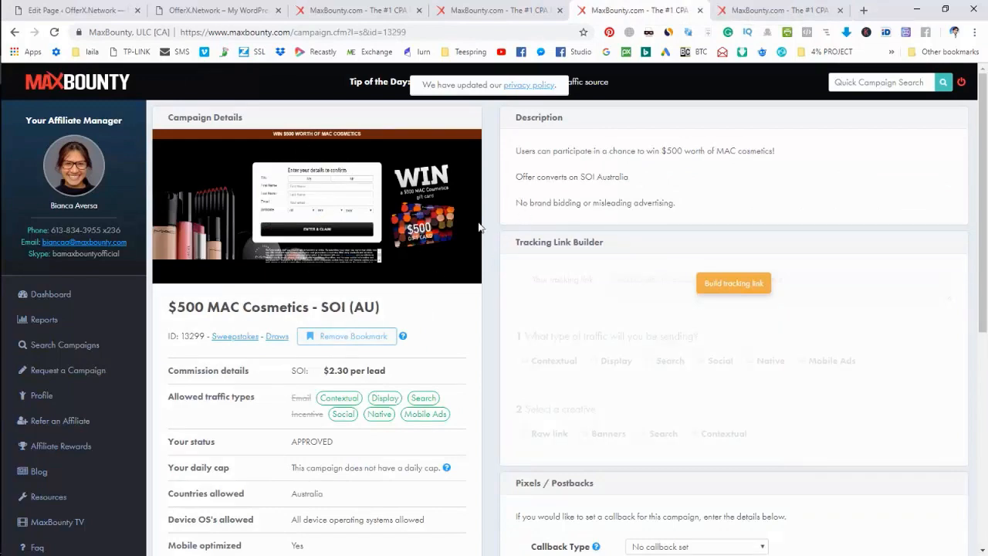
scroll(569, 336, down, 2)
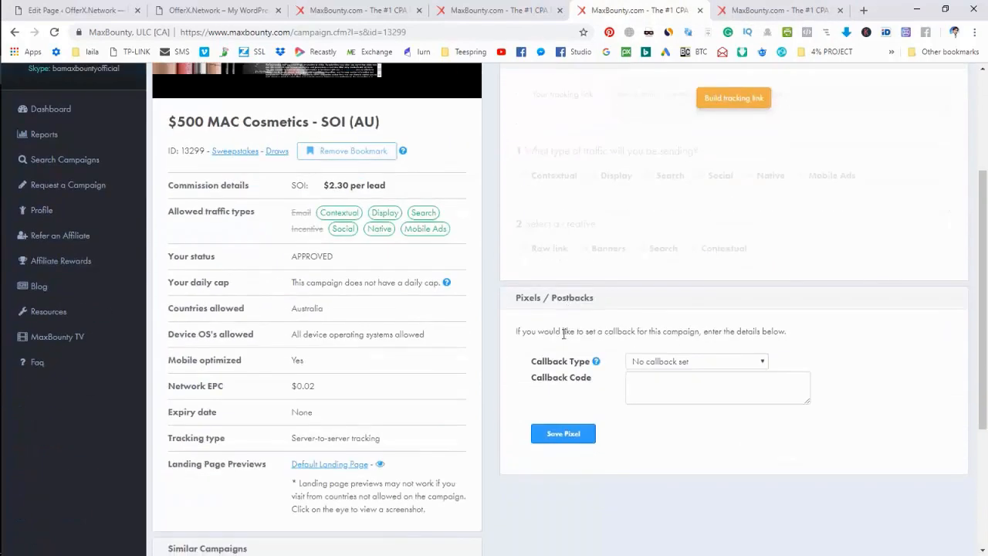
click(380, 465)
click(536, 8)
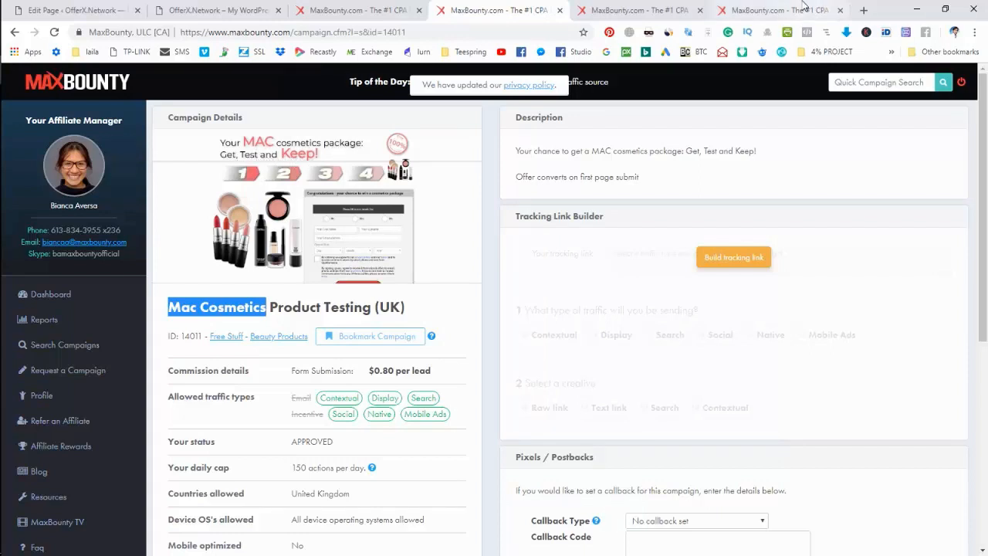
- Replace the page title with "chance to get FREE MAC Cosmetics Samples!", copied from the Samples and Savings campaign's description
click(770, 7)
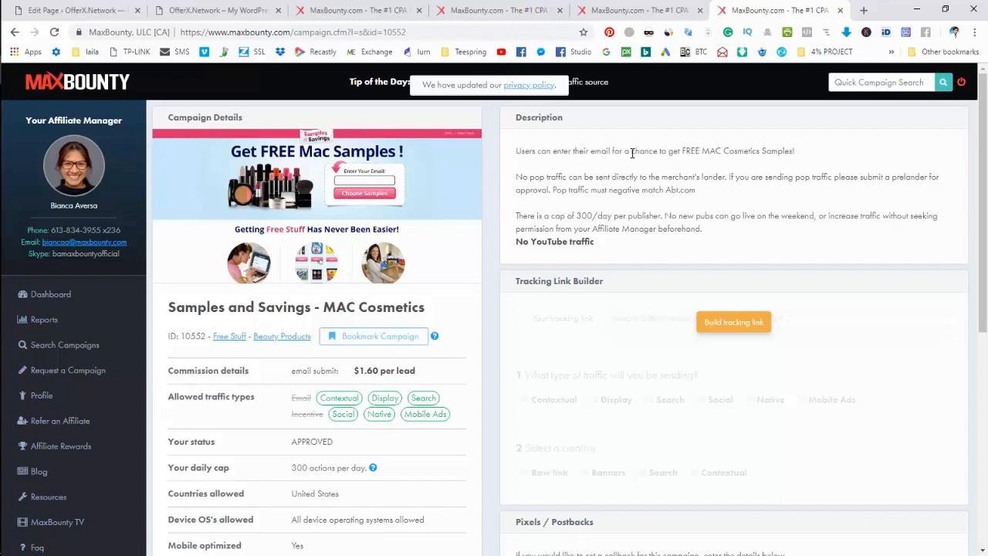
drag(633, 153, 800, 155)
right_click(784, 151)
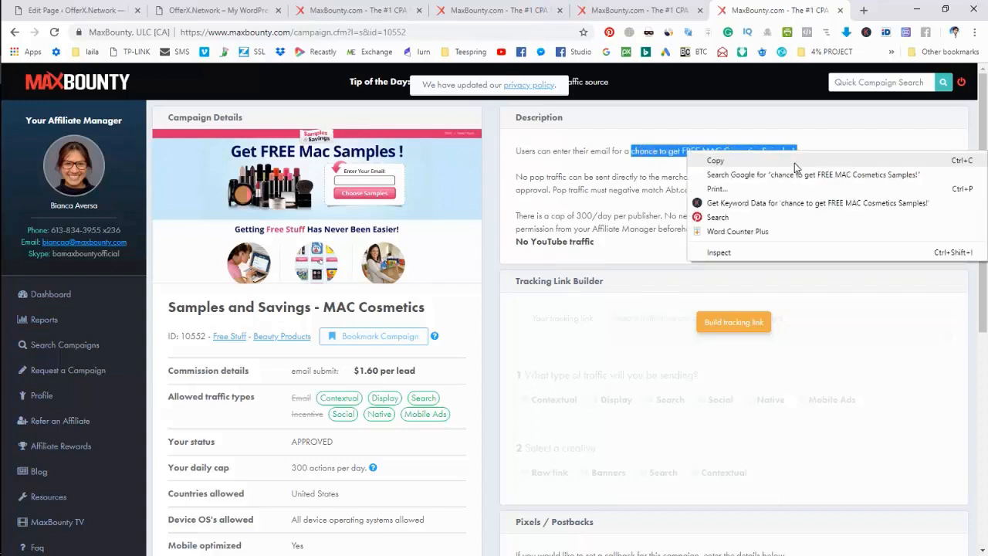
click(796, 161)
click(232, 10)
click(103, 5)
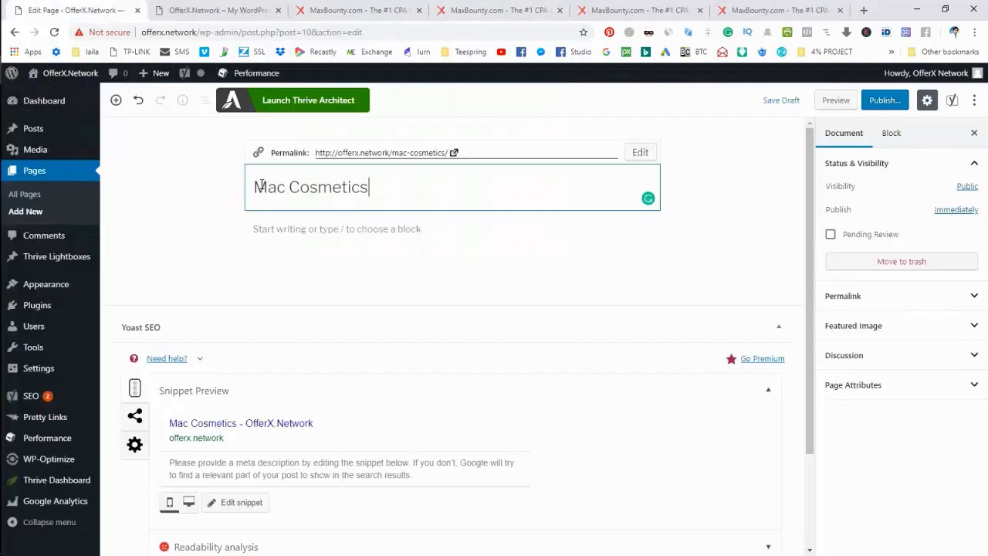
key(ctrl+a)
key(ctrl+v)
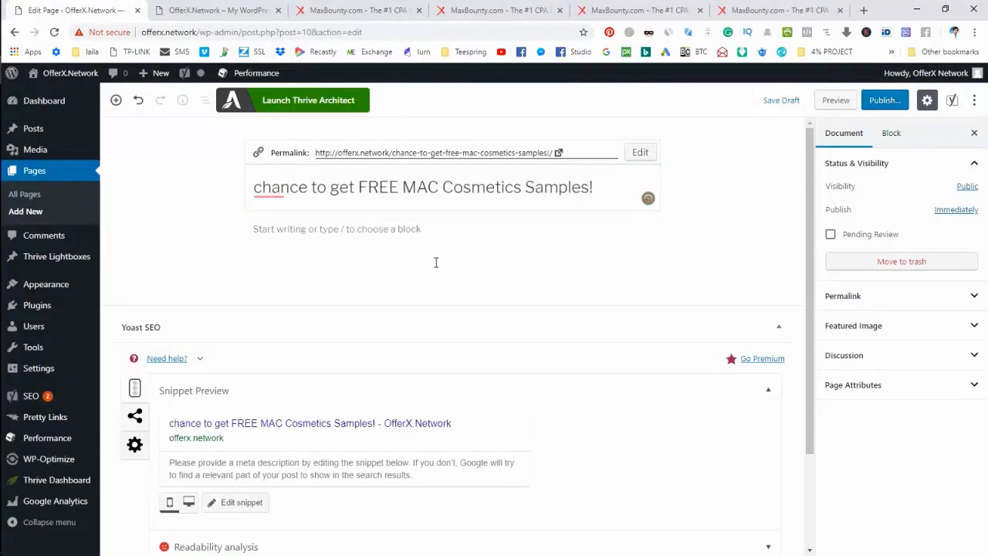
- Change the page title to "Get A FREE MAC Cosmetics Samples!"
mouse_move(295, 196)
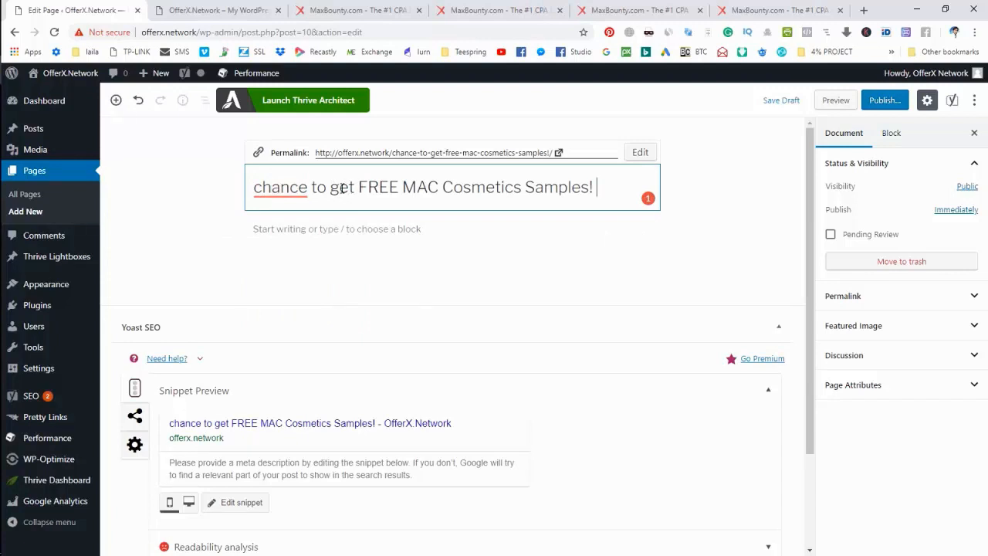
drag(342, 189, 246, 191)
text(G)
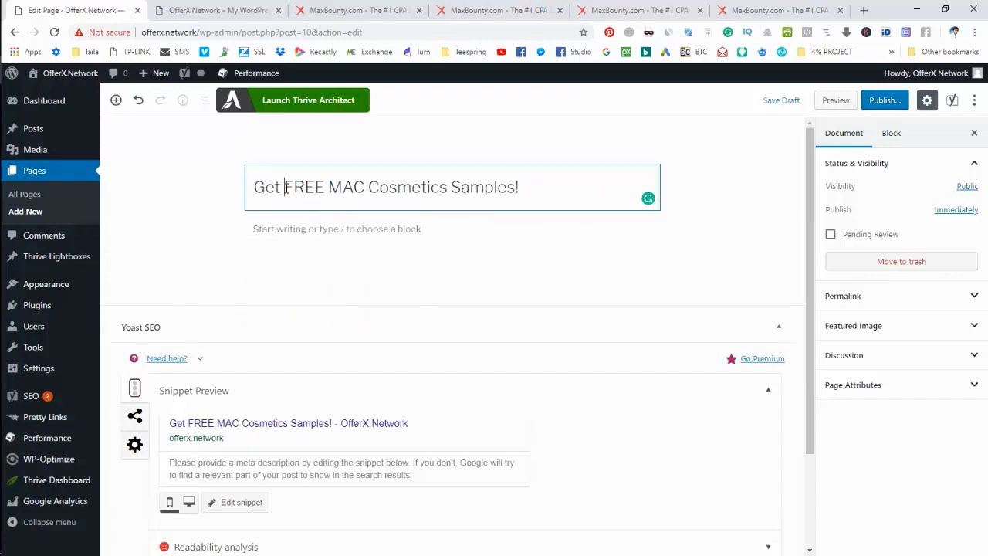
click(285, 188)
text(A)
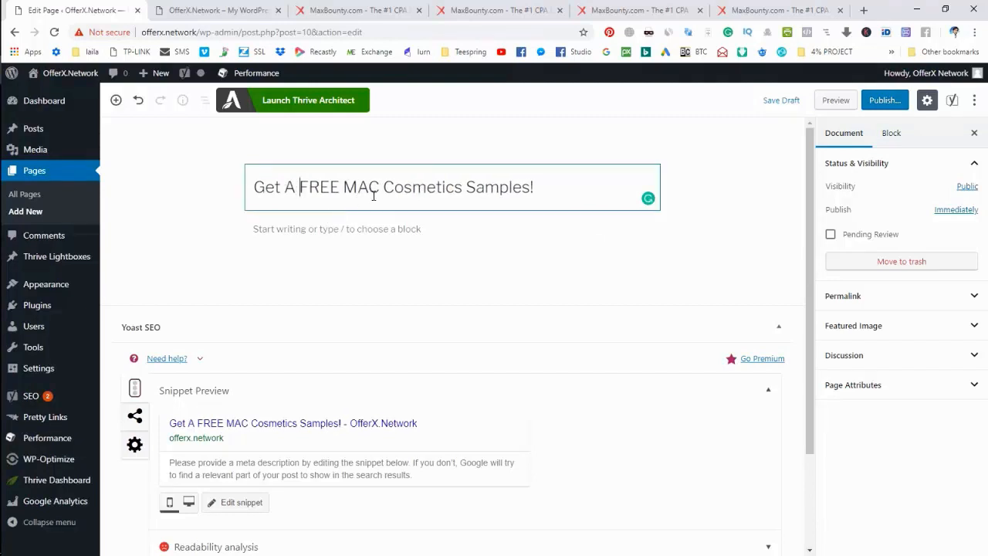
key(BackSpace)
key(BackSpace)
text(a)
key(BackSpace)
text(A)
click(574, 258)
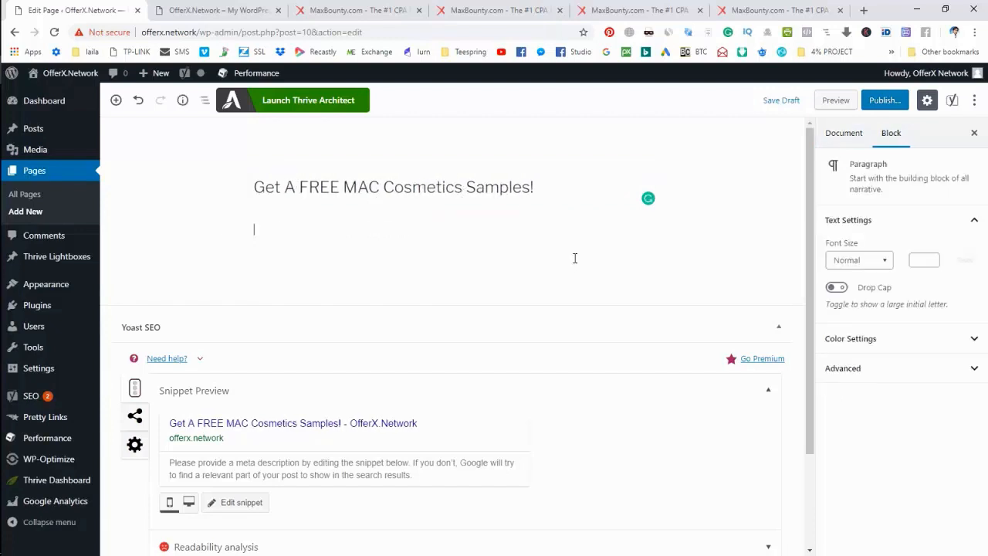
click(339, 203)
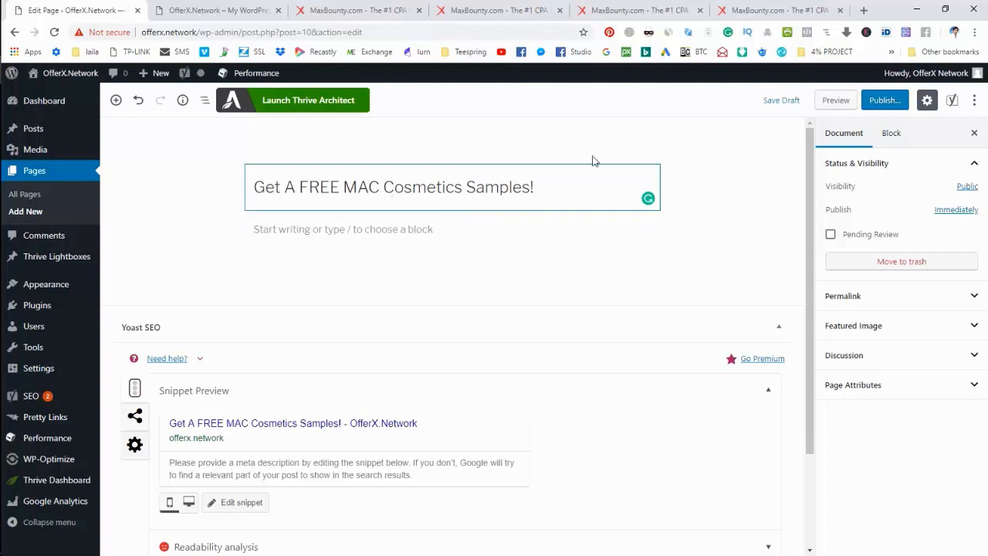
- Publish the page publicly and immediately
click(884, 102)
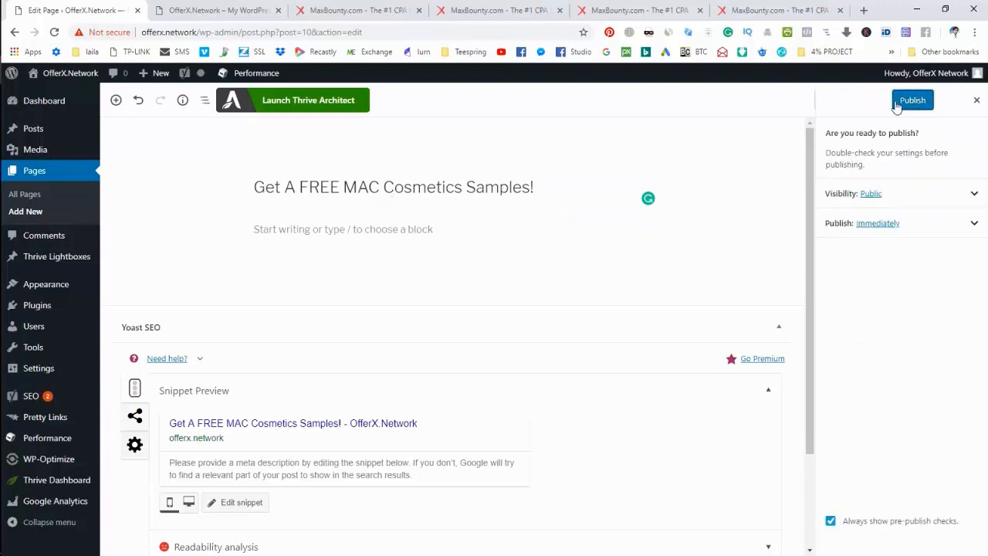
click(918, 103)
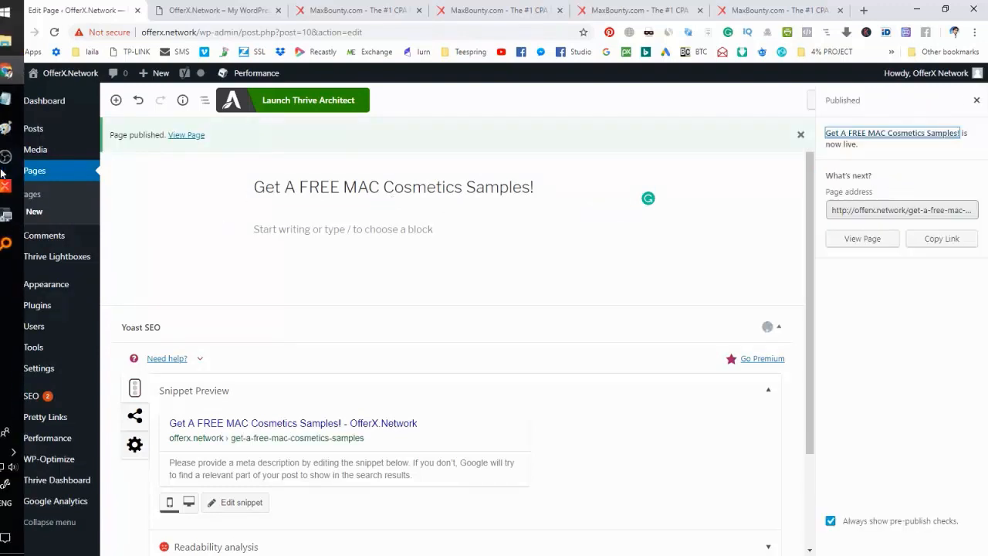
click(18, 158)
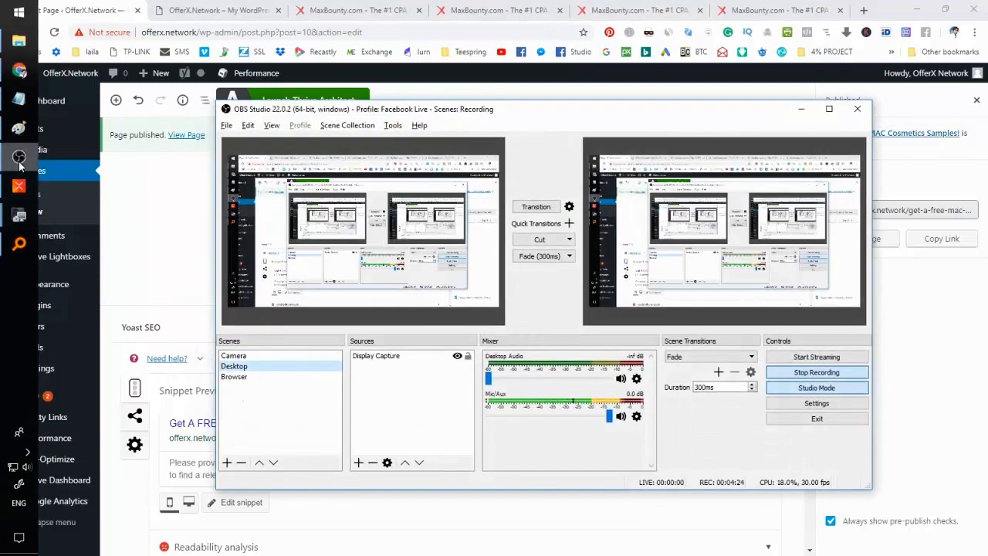
click(19, 160)
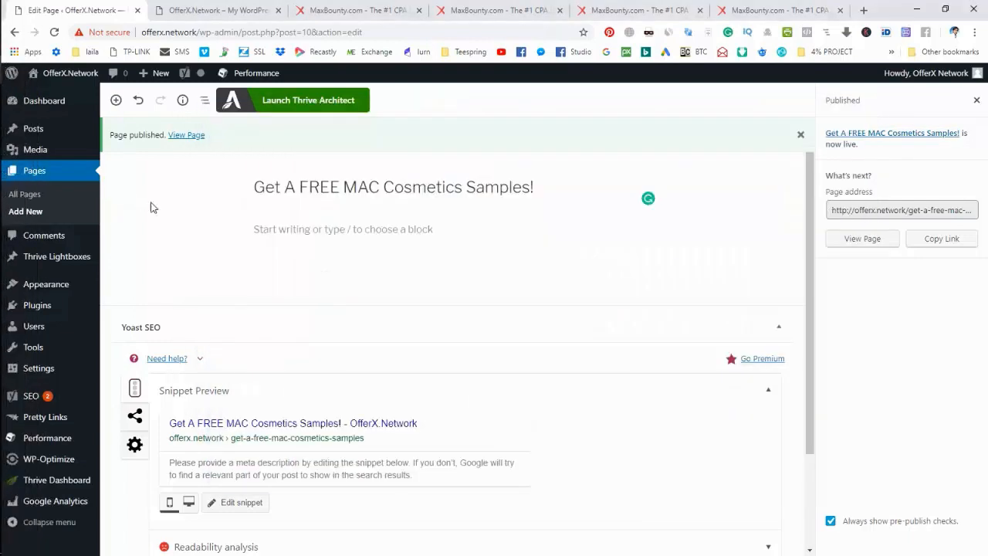
- Open the published MAC cosmetics page in a new browser tab and view it
right_click(188, 136)
click(198, 145)
key(ctrl+Tab)
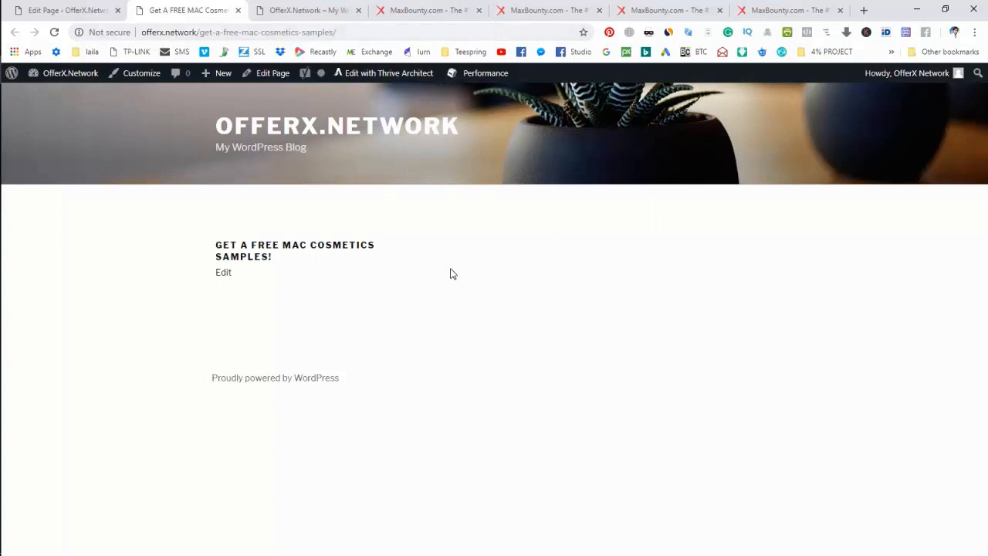
- From the list of all pages, open the "Get A FREE MAC Cosmetics Samples!" page in the Thrive Architect editor
click(77, 9)
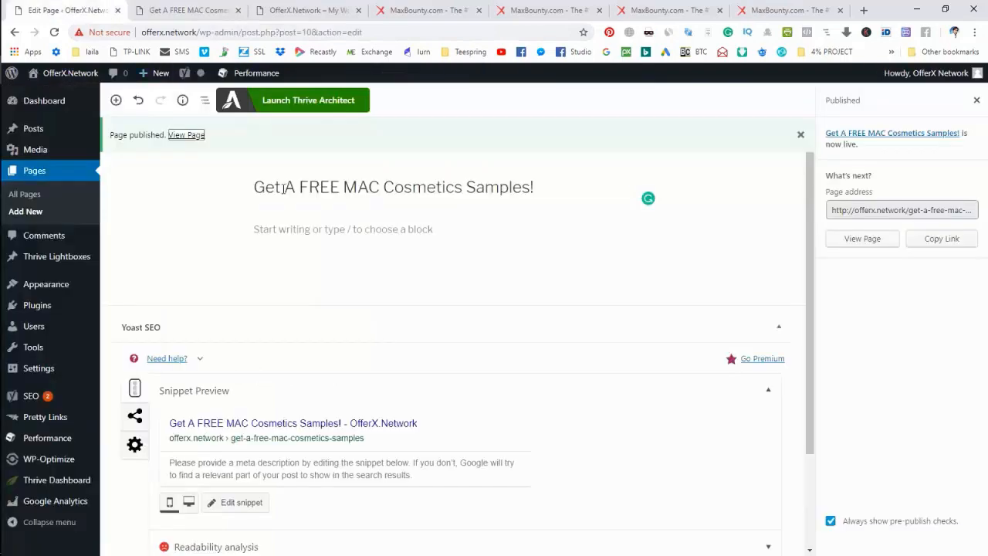
click(29, 196)
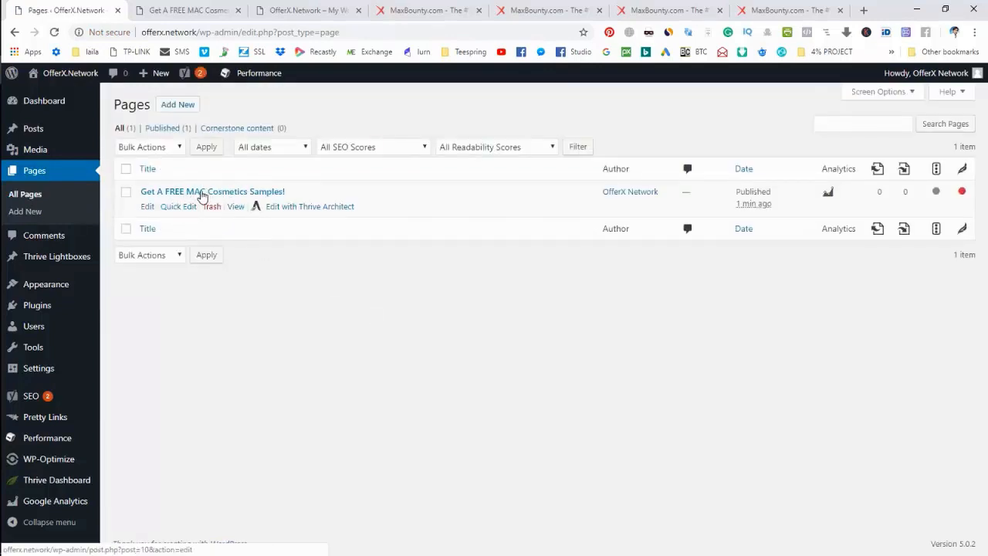
click(313, 211)
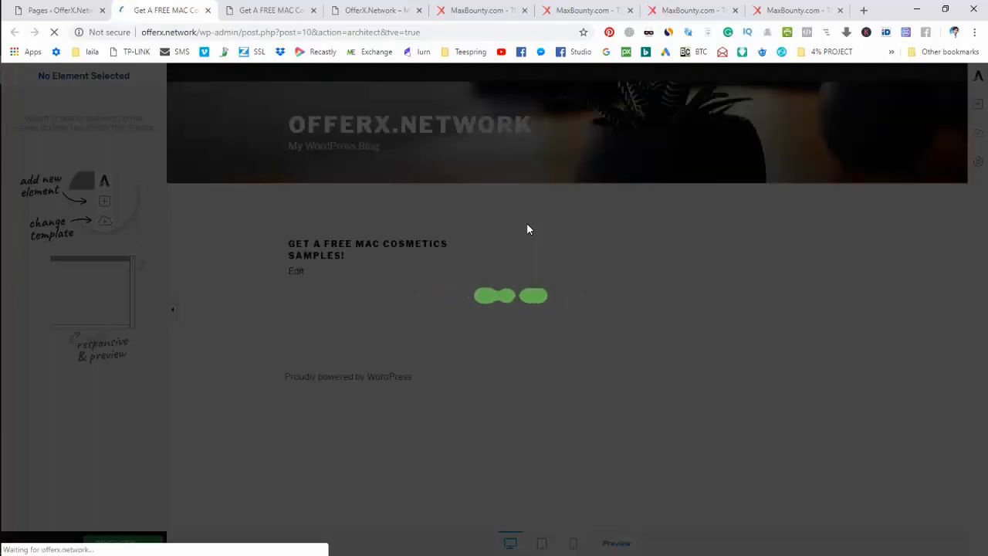
key(ctrl+Tab)
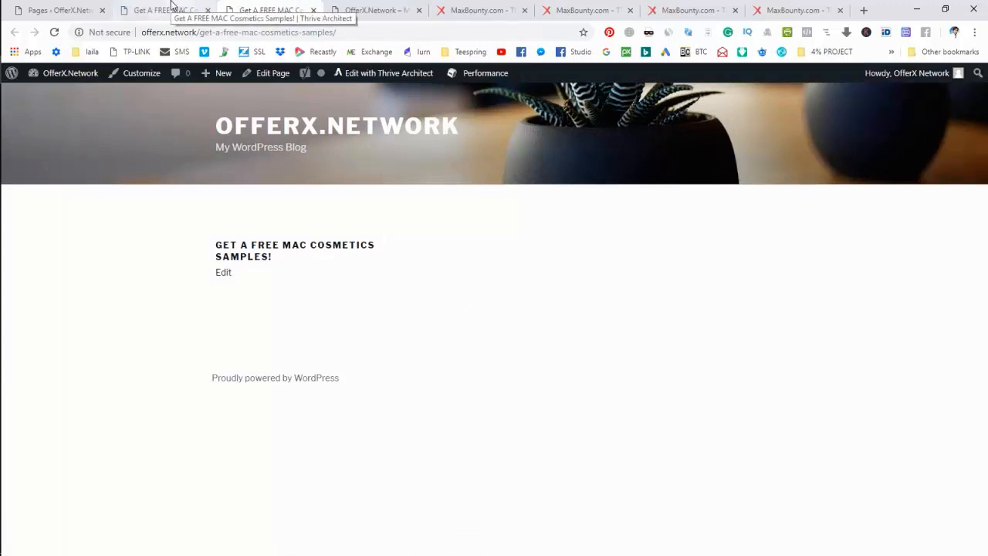
click(172, 6)
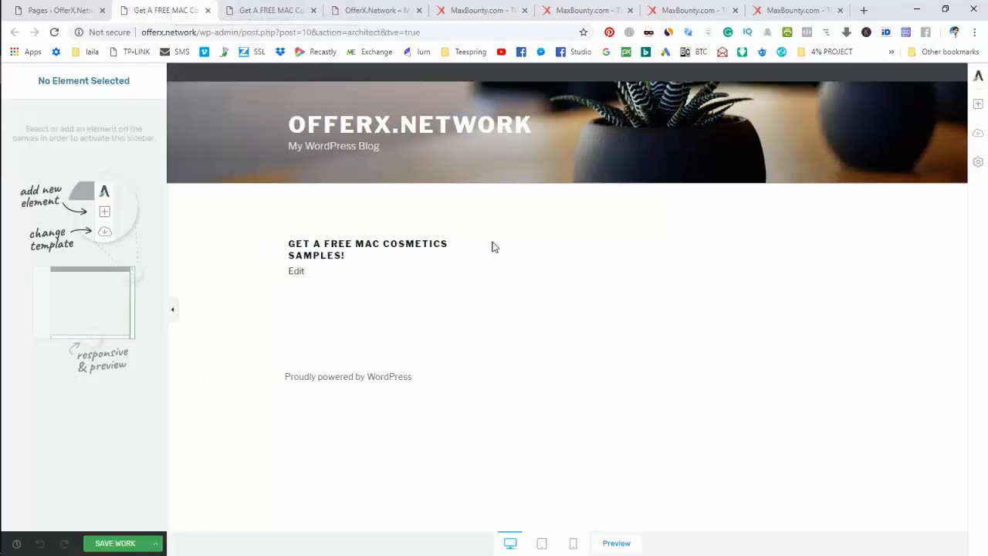
- Apply the "Fame Minimal Lead Generation" landing page template from the Fame set to the page
click(978, 138)
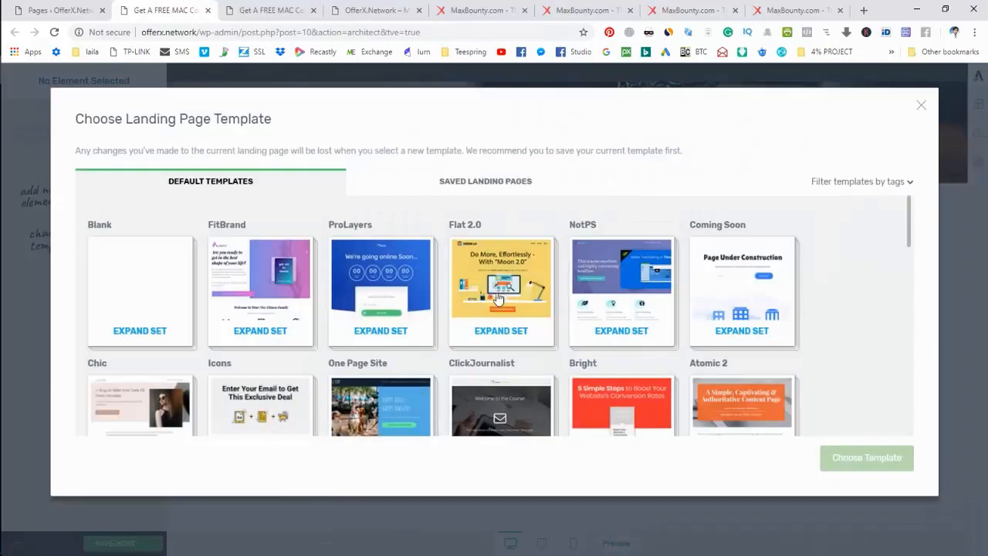
scroll(438, 285, down, 6)
scroll(438, 285, down, 3)
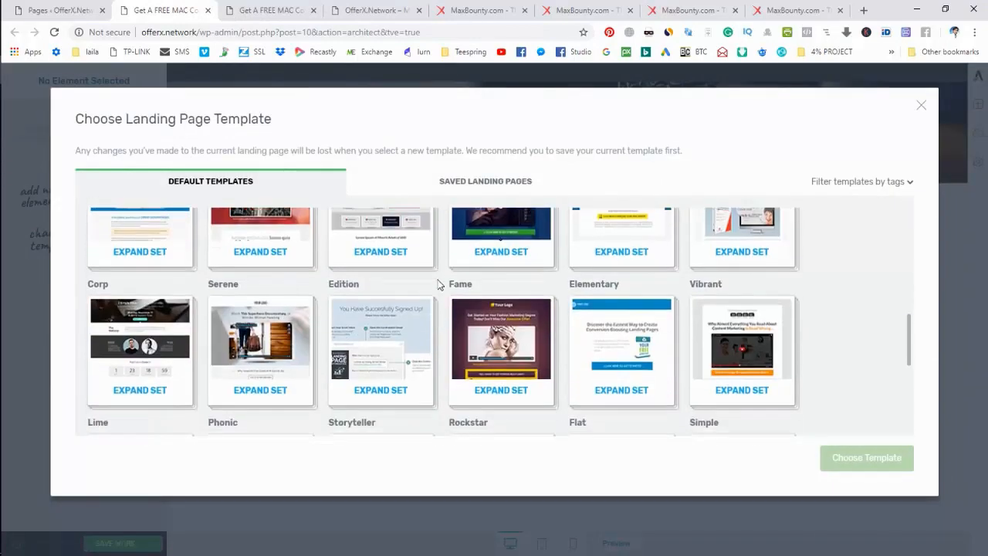
scroll(437, 286, up, 1)
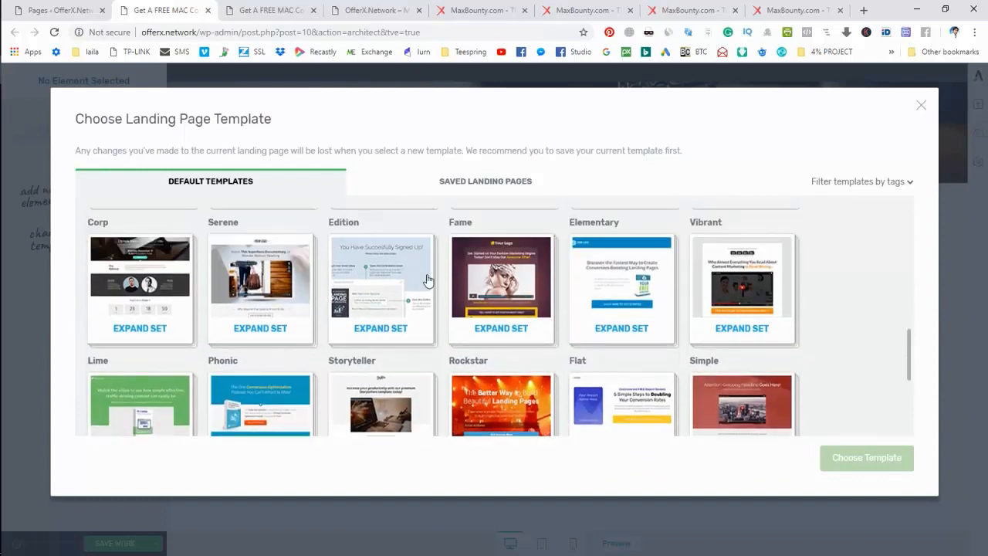
click(493, 297)
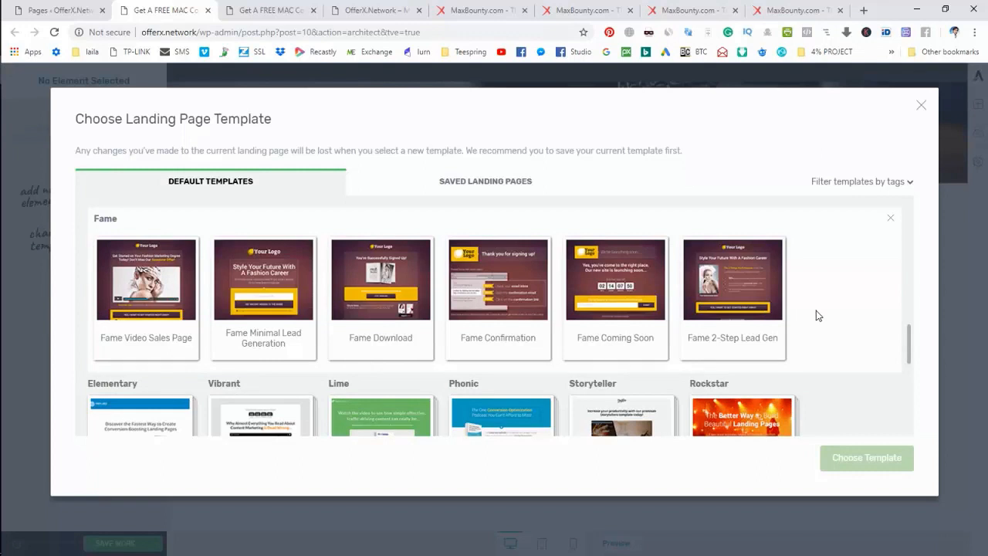
scroll(455, 366, down, 2)
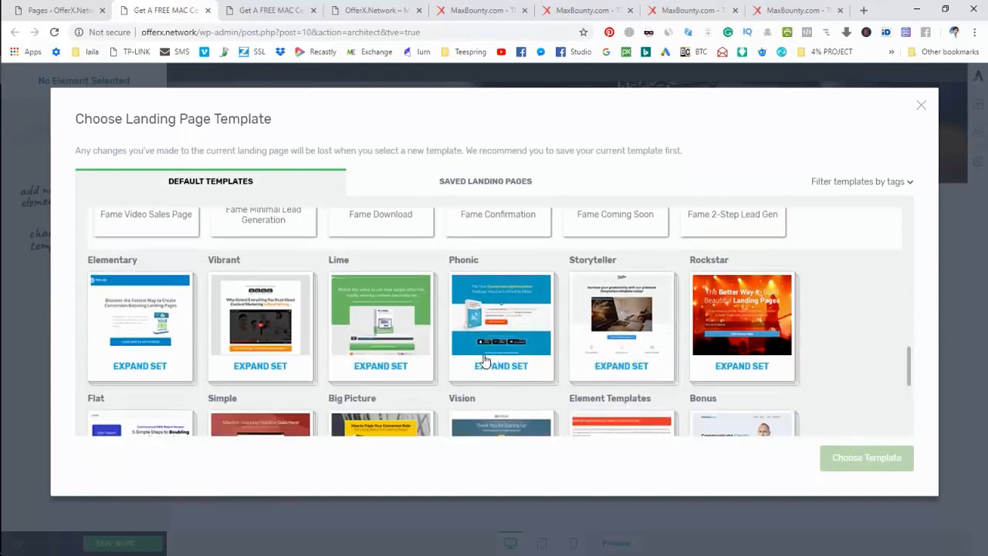
scroll(485, 361, up, 2)
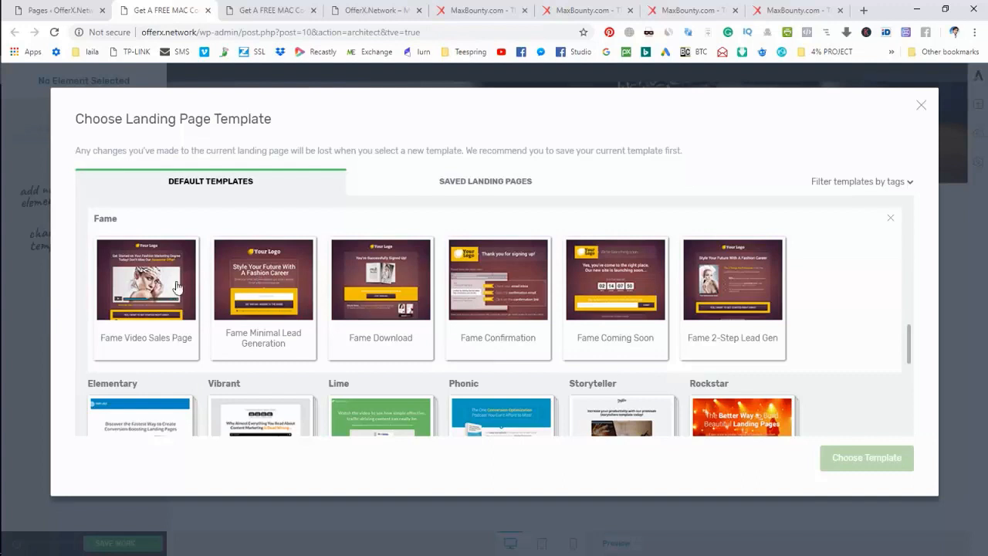
click(270, 285)
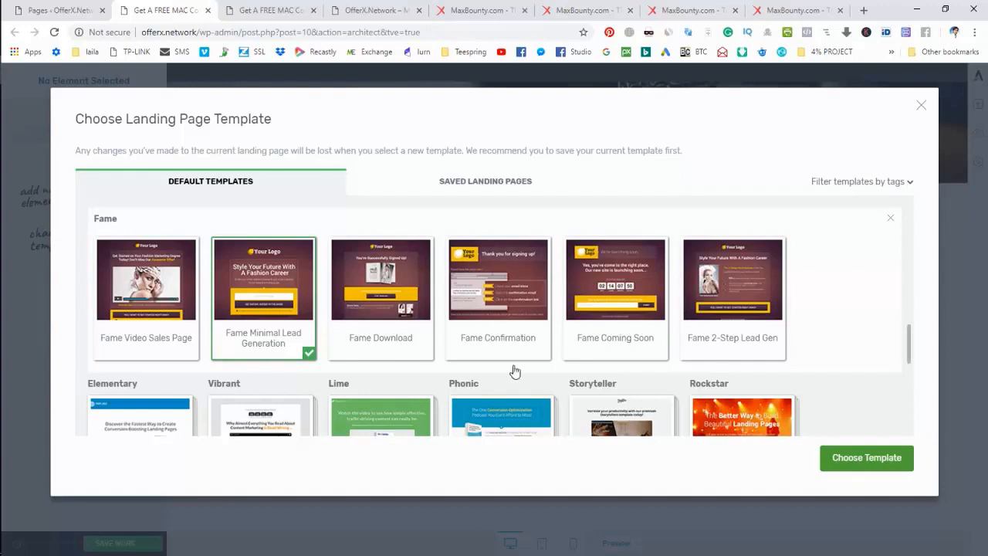
click(877, 461)
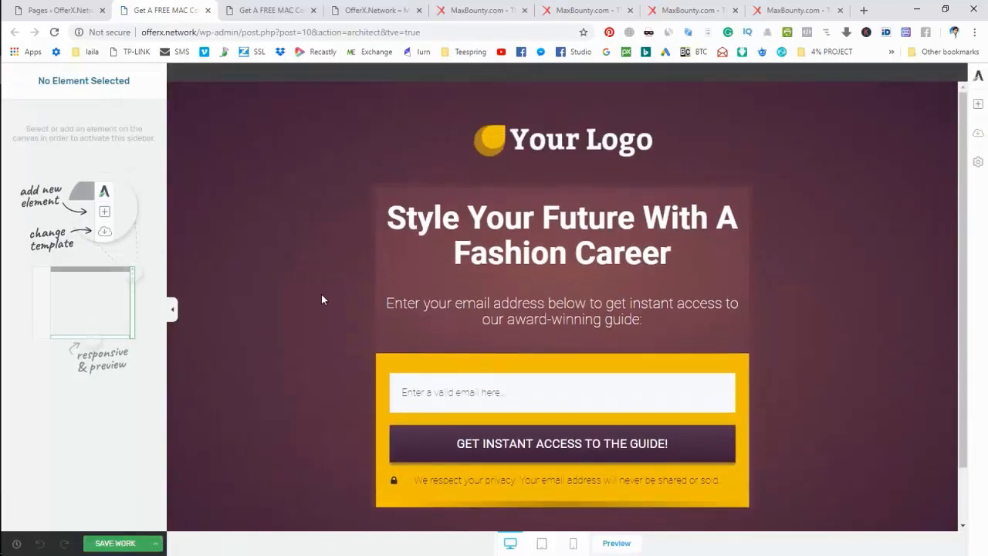
- Delete the "Your Logo" image above the headline and save the landing page
click(587, 141)
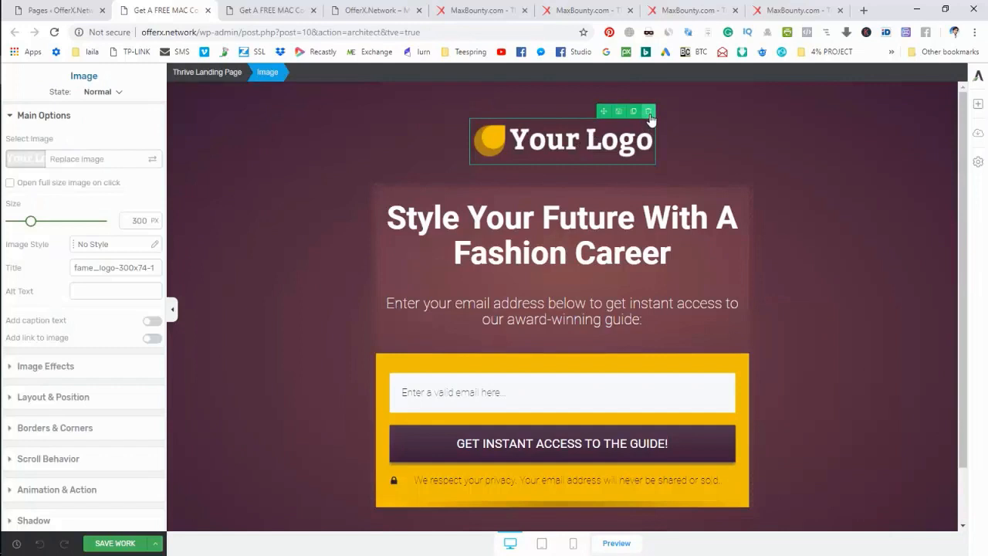
click(649, 112)
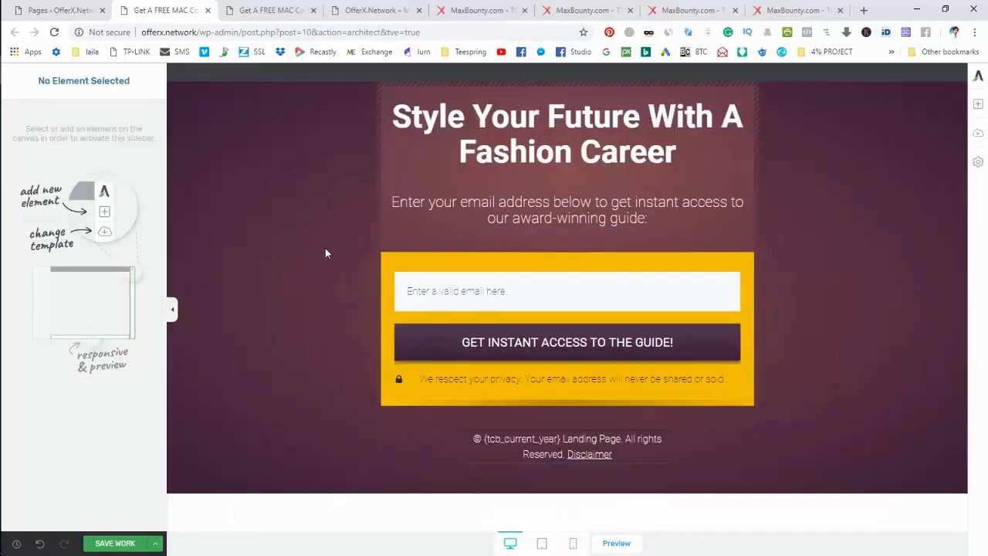
click(112, 544)
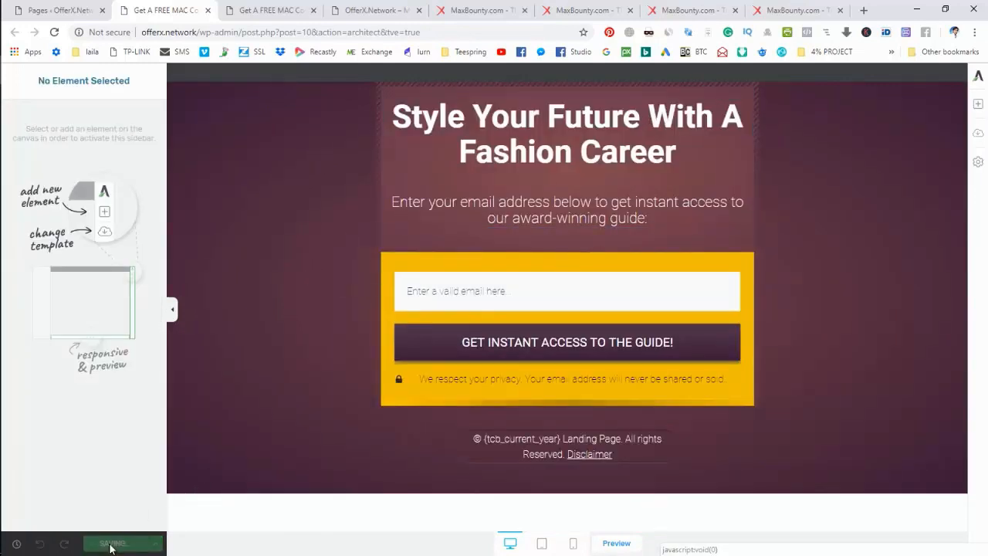
- Reload the live MAC cosmetics page in its browser tab to check the new template
click(282, 6)
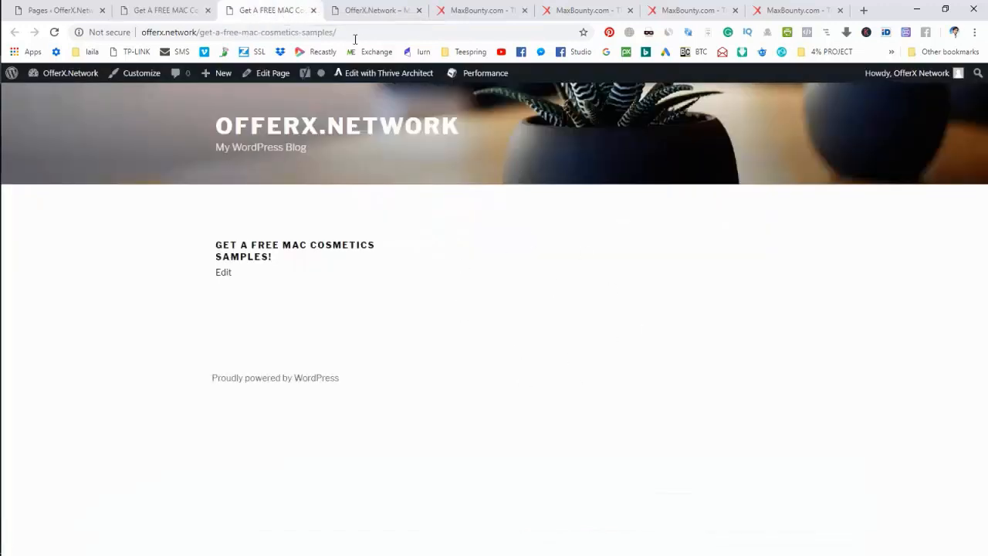
right_click(540, 220)
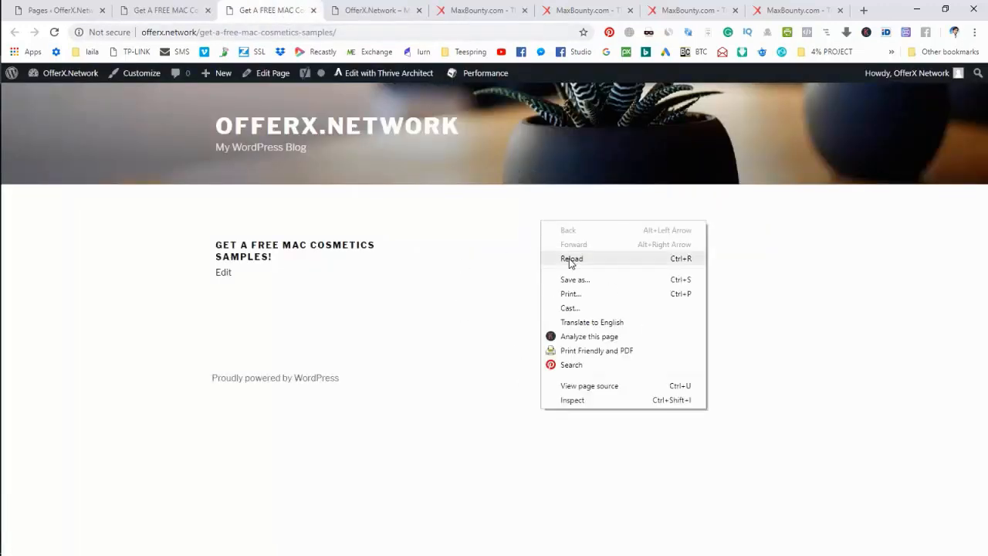
click(569, 259)
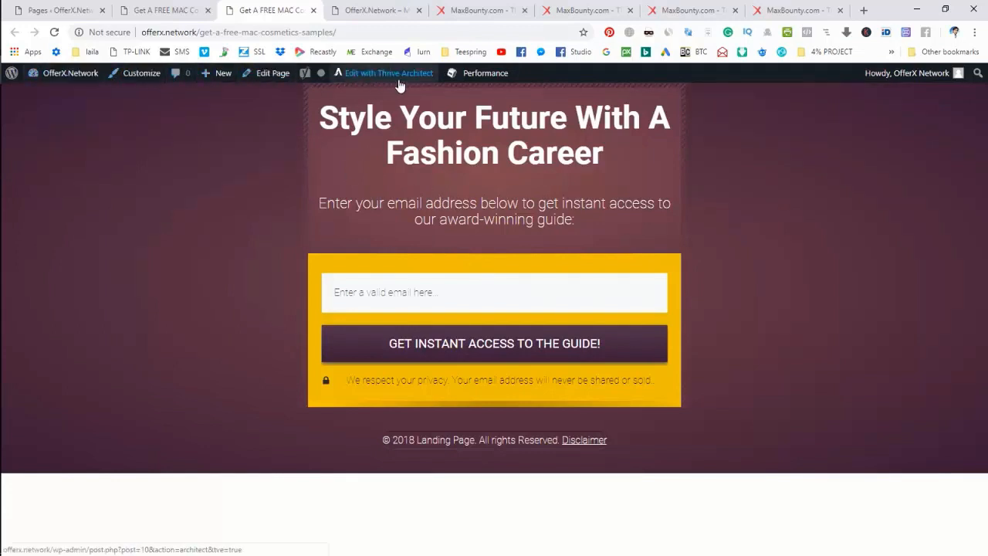
- Turn off "Show Toolbar when viewing site" in your WordPress user profile and save the profile
mouse_move(484, 77)
click(78, 9)
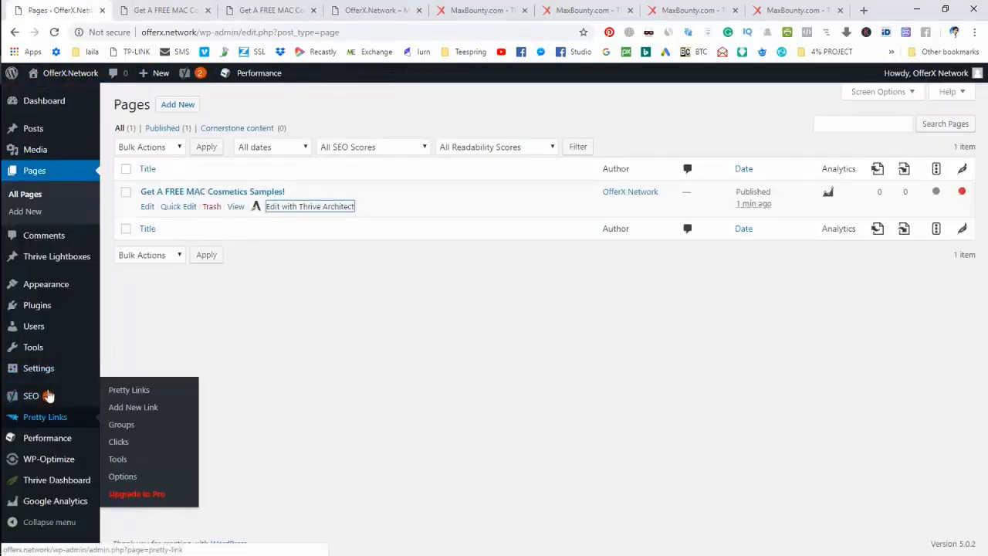
mouse_move(33, 330)
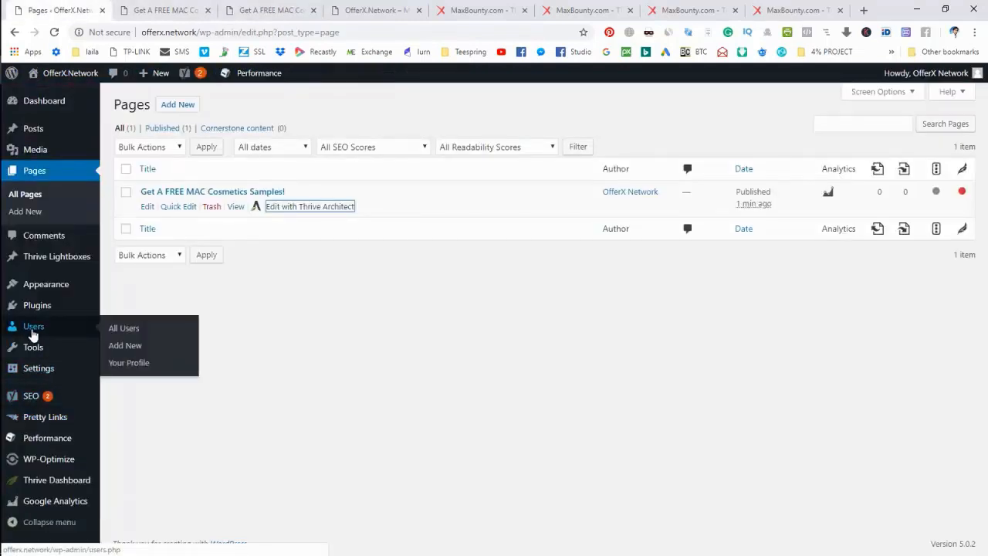
click(140, 368)
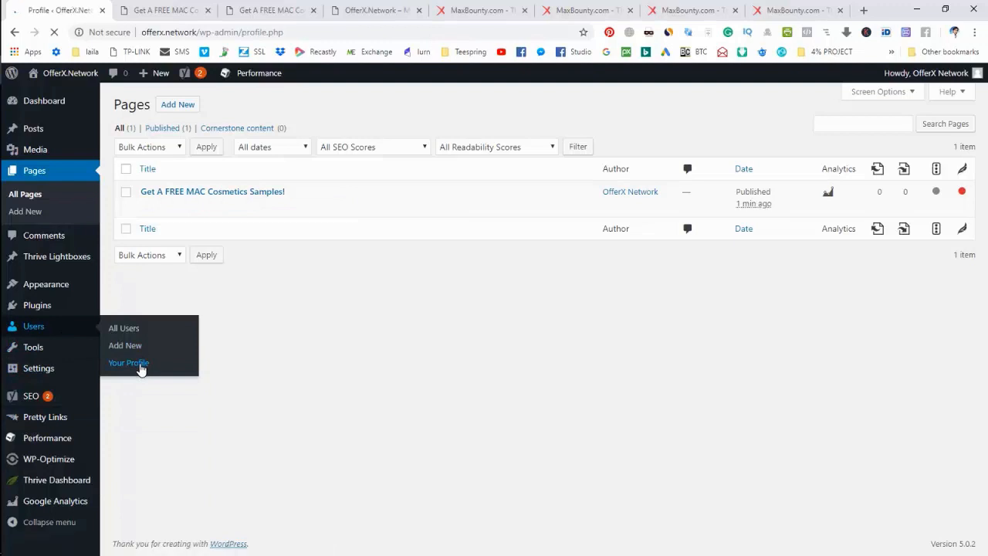
scroll(200, 322, down, 1)
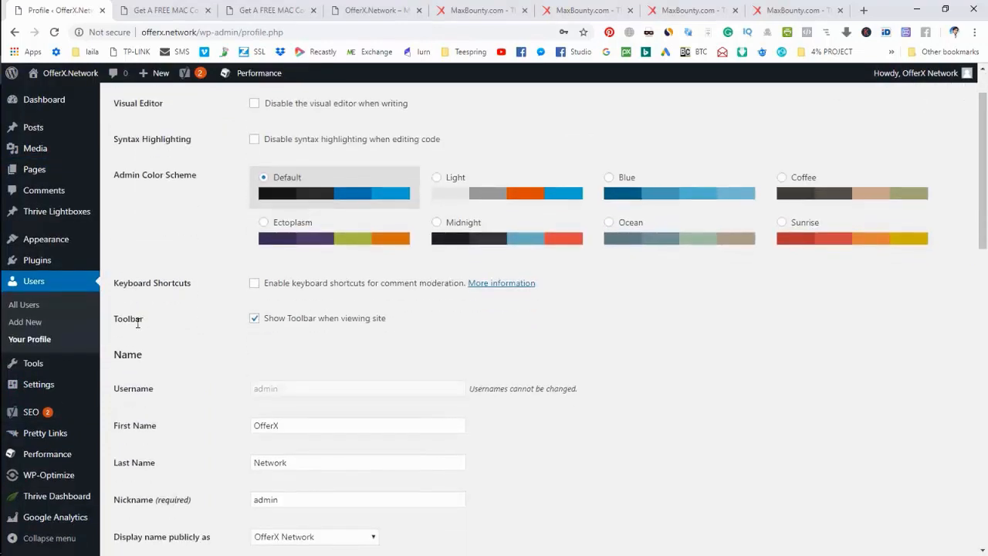
click(254, 318)
scroll(232, 339, down, 13)
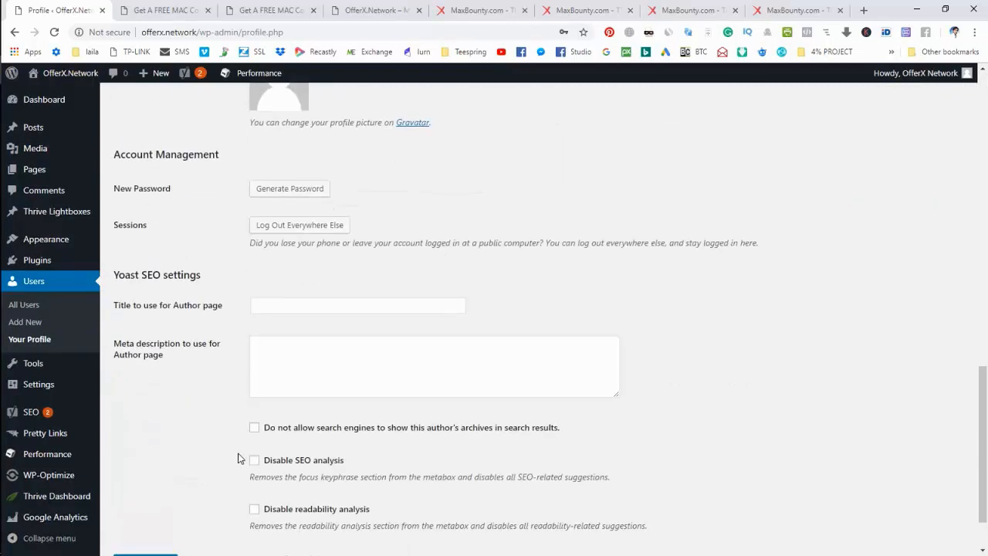
click(146, 492)
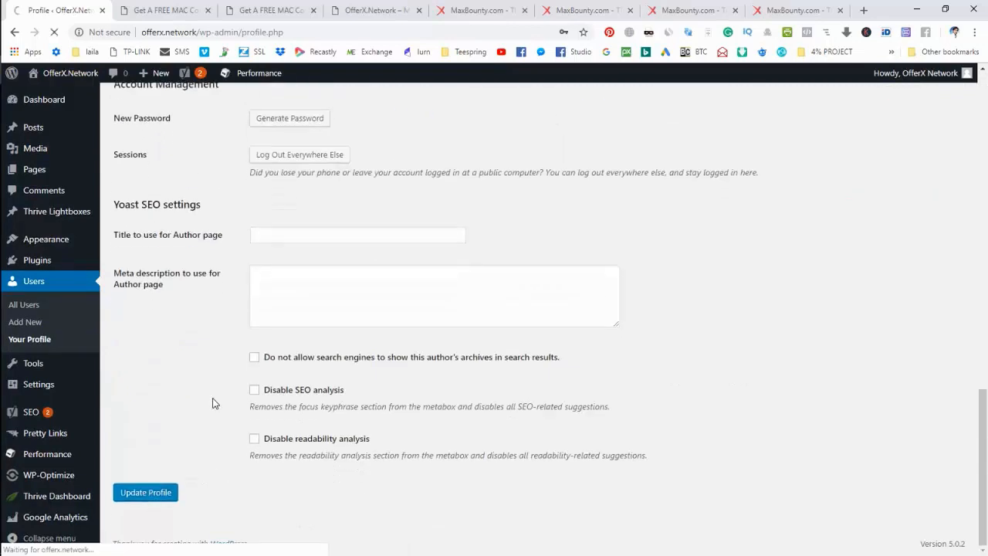
- Reload the live MAC cosmetics page to check that the WordPress admin toolbar is hidden
click(342, 12)
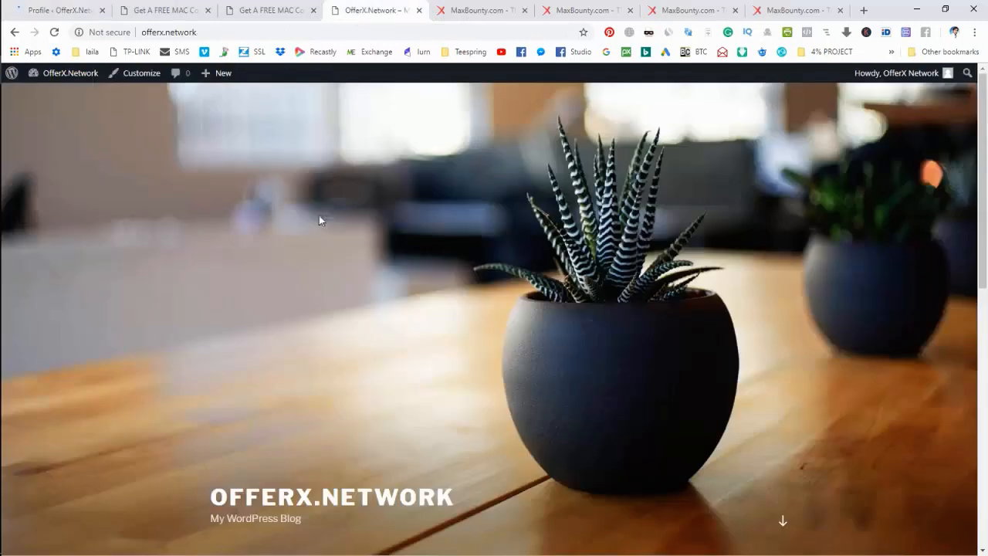
click(281, 7)
right_click(211, 188)
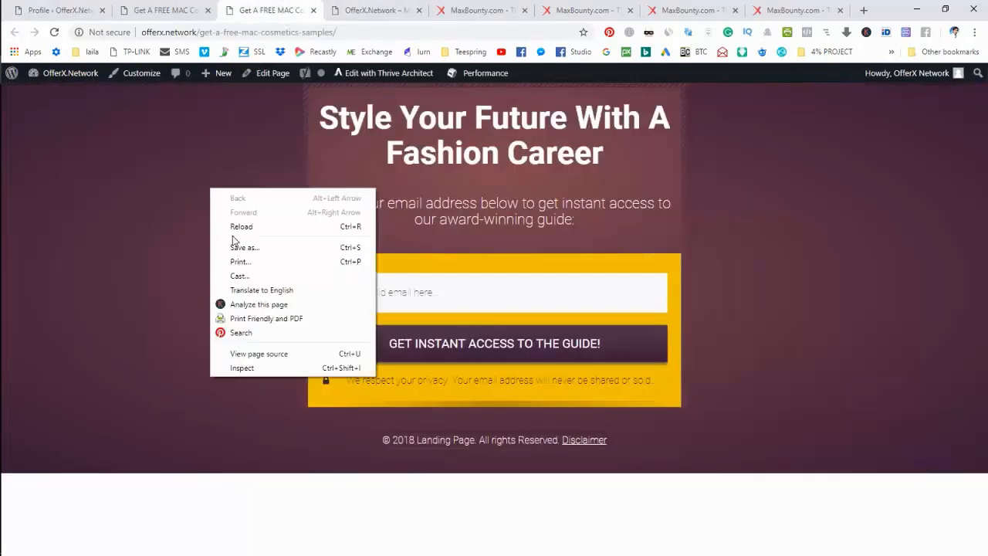
click(235, 228)
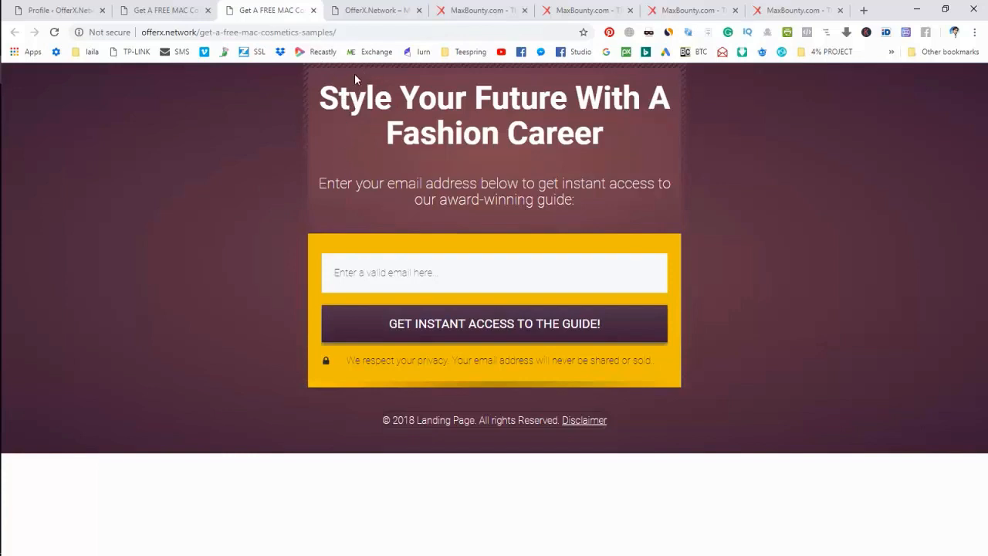
- Set the top margin of the content box around the headline and form to 25 in Thrive Architect and save the page
click(176, 7)
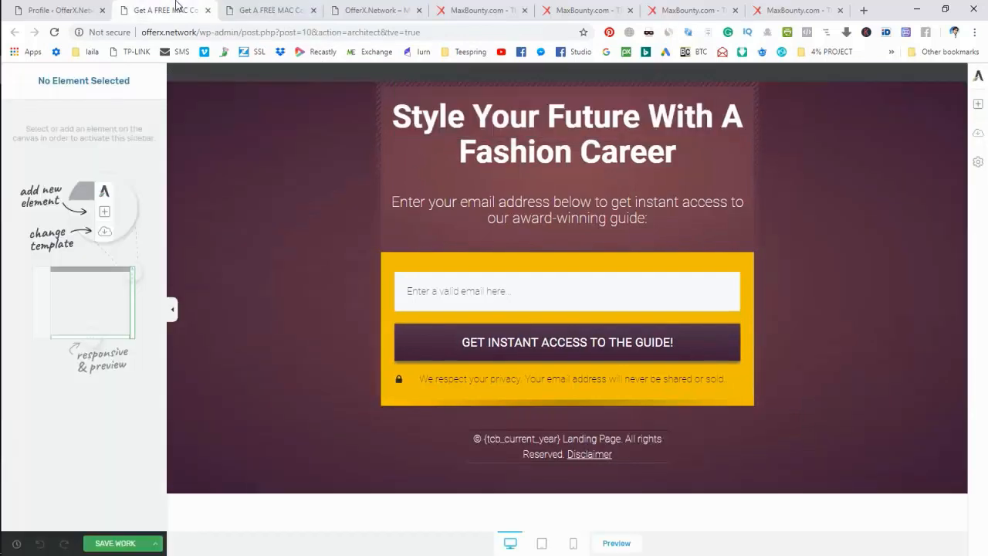
click(381, 129)
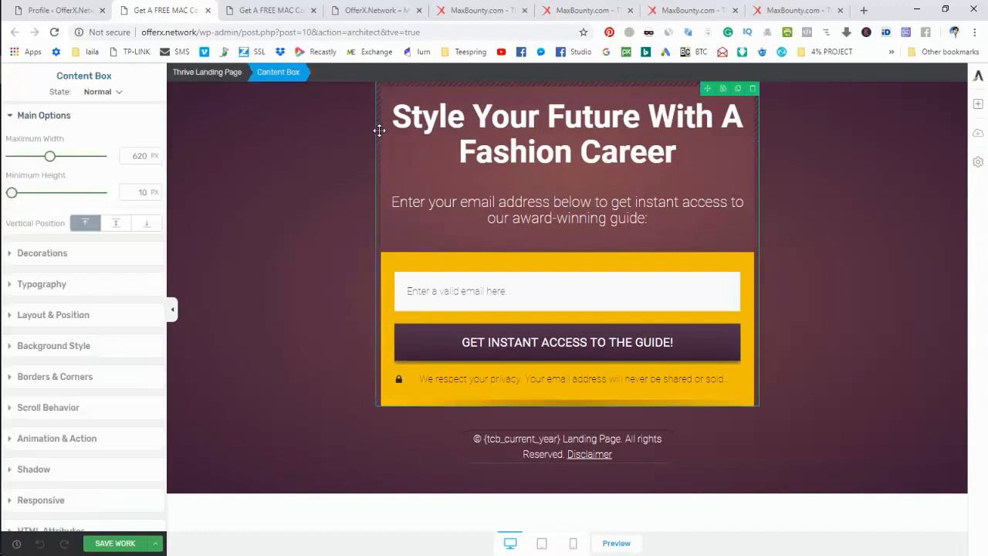
click(204, 74)
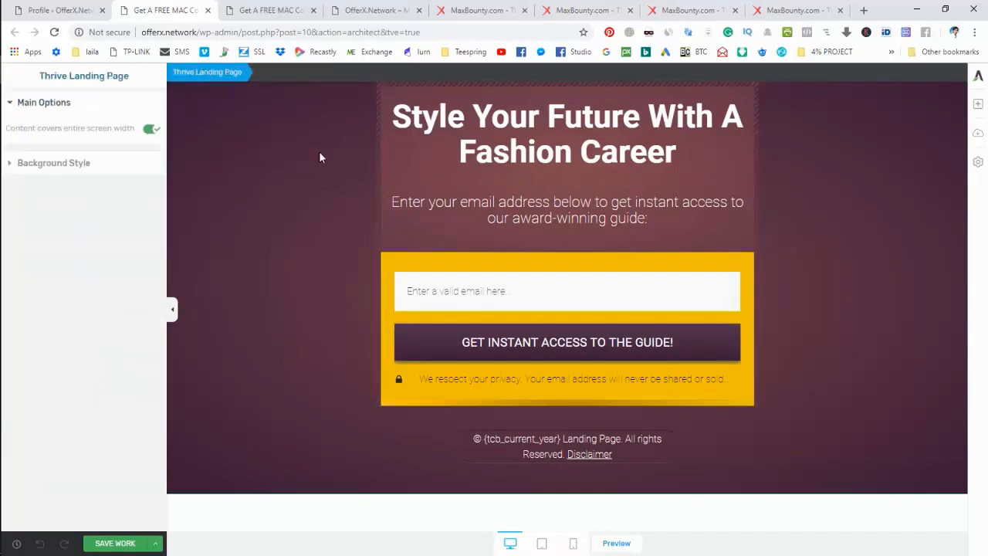
click(380, 173)
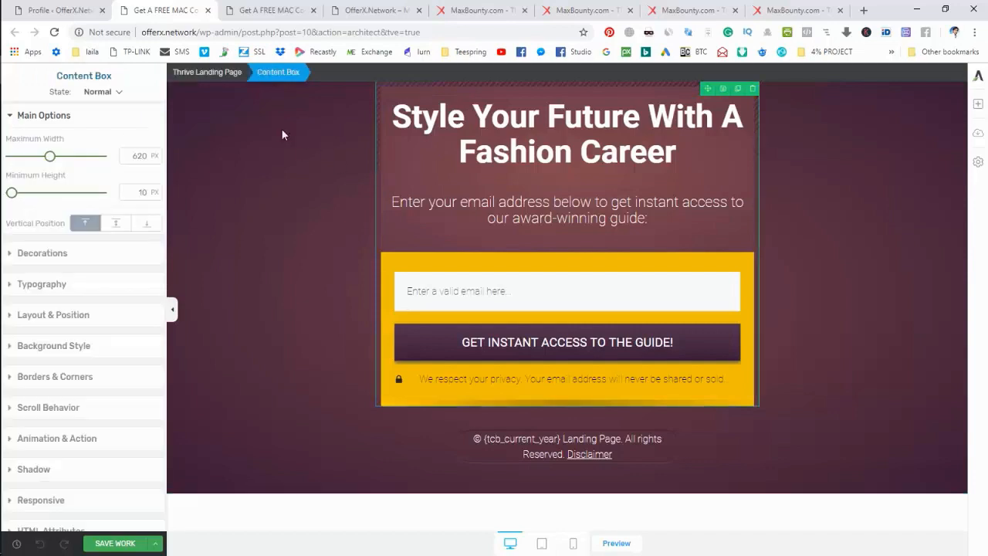
scroll(108, 269, down, 1)
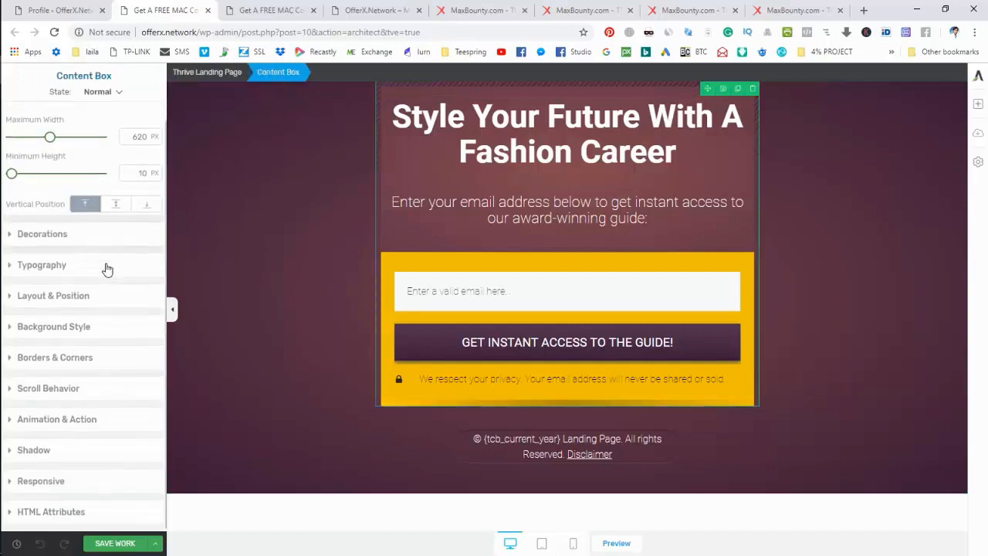
click(66, 296)
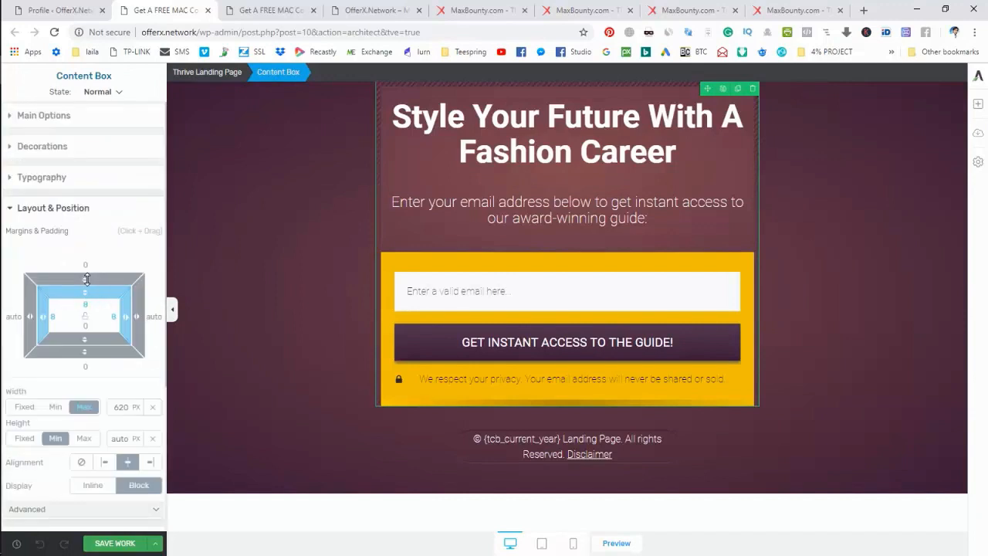
drag(86, 279, 92, 245)
double_click(86, 264)
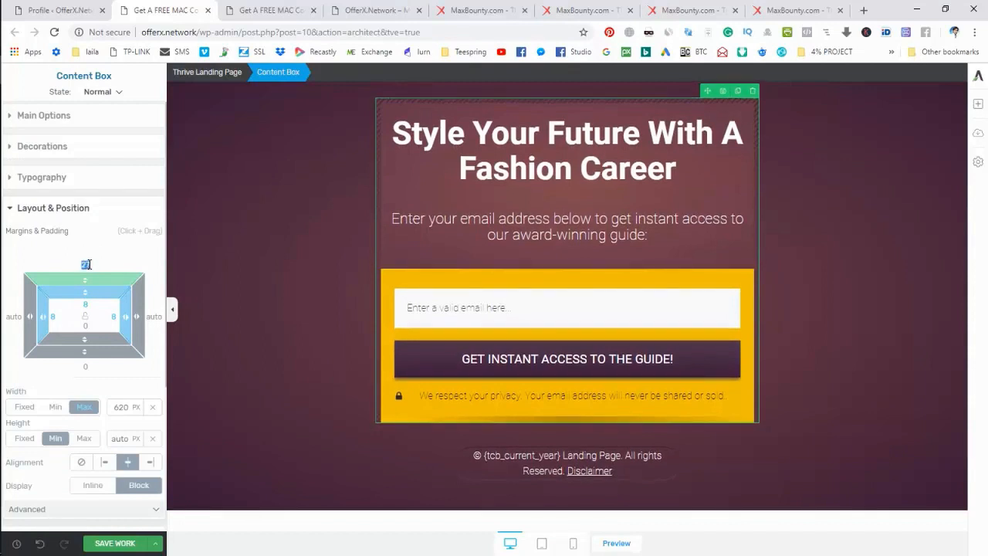
text(25)
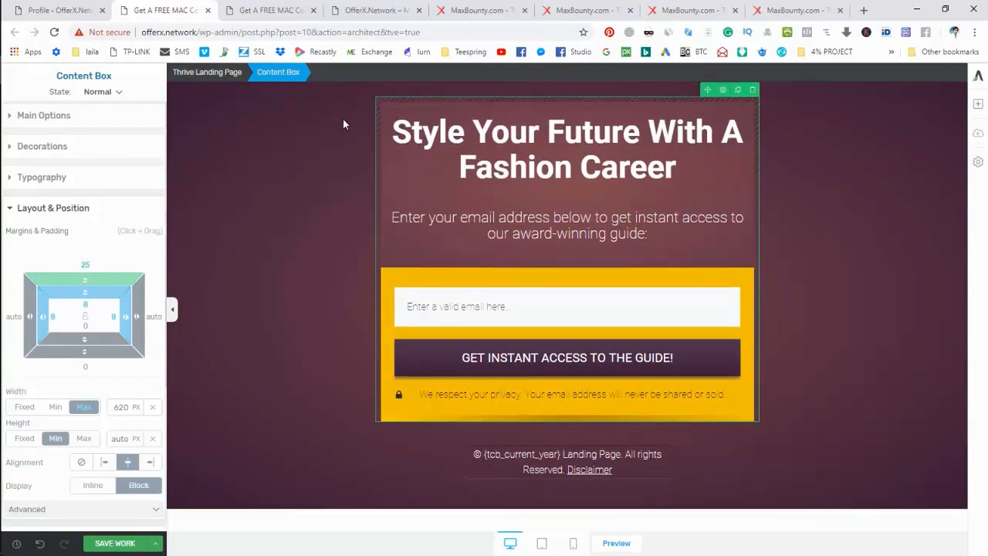
key(ctrl+s)
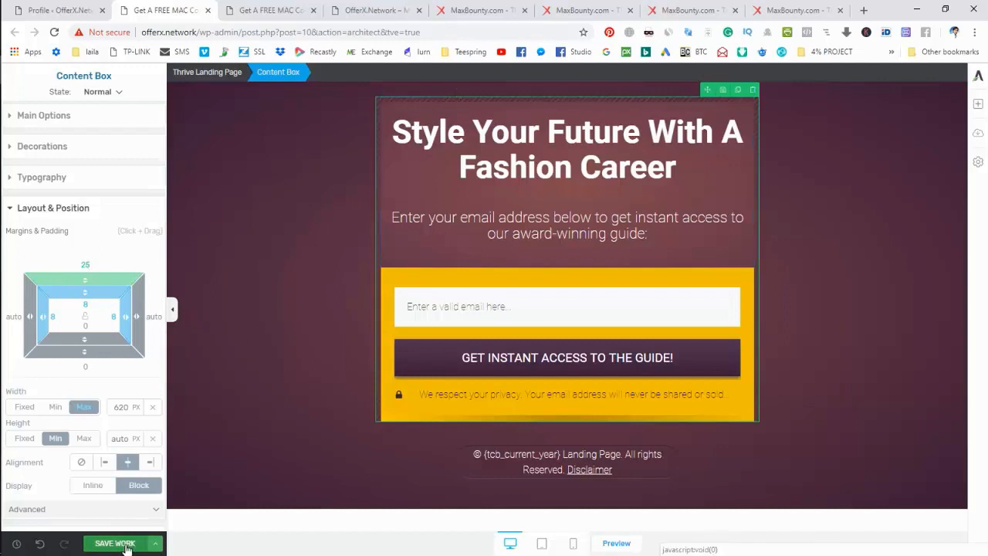
- Reload the live MAC cosmetics page to check the spacing above the content box, and return to the Thrive Architect editor
click(276, 11)
right_click(218, 183)
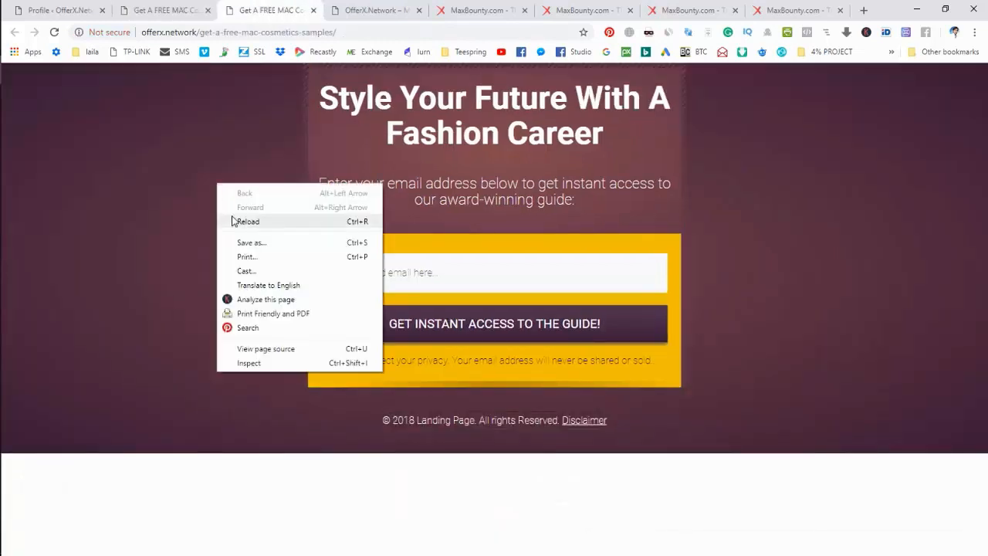
click(233, 219)
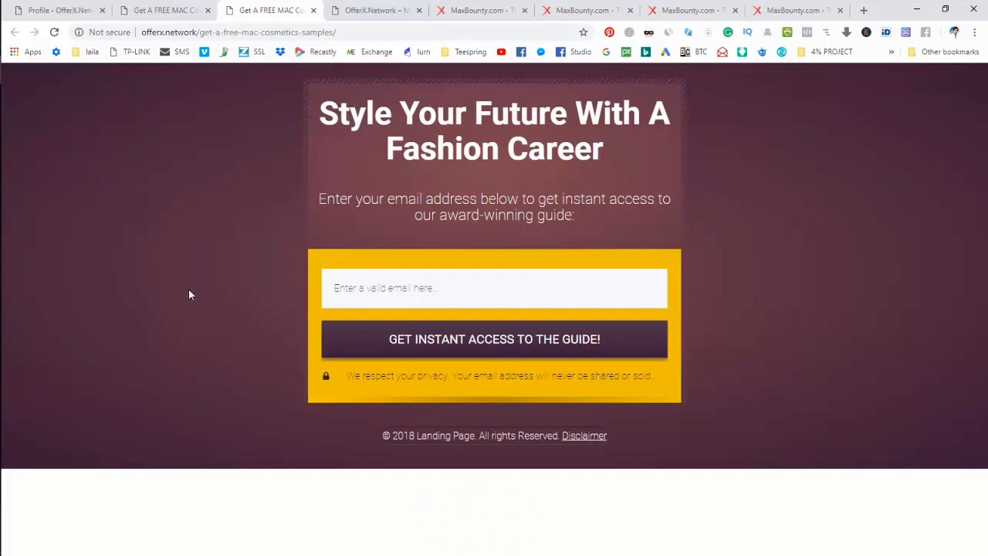
click(165, 13)
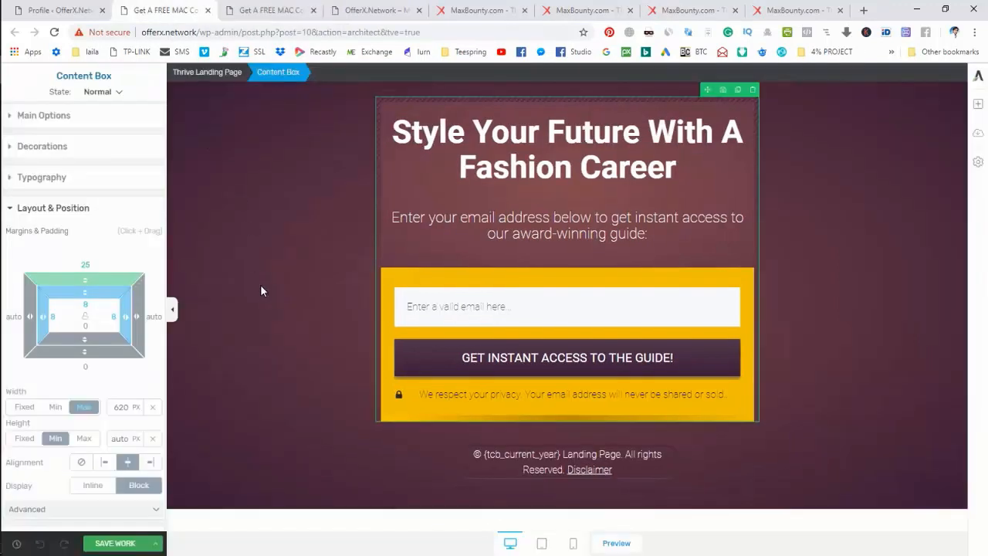
- Examine the full web address of the live MAC cosmetics landing page
click(271, 10)
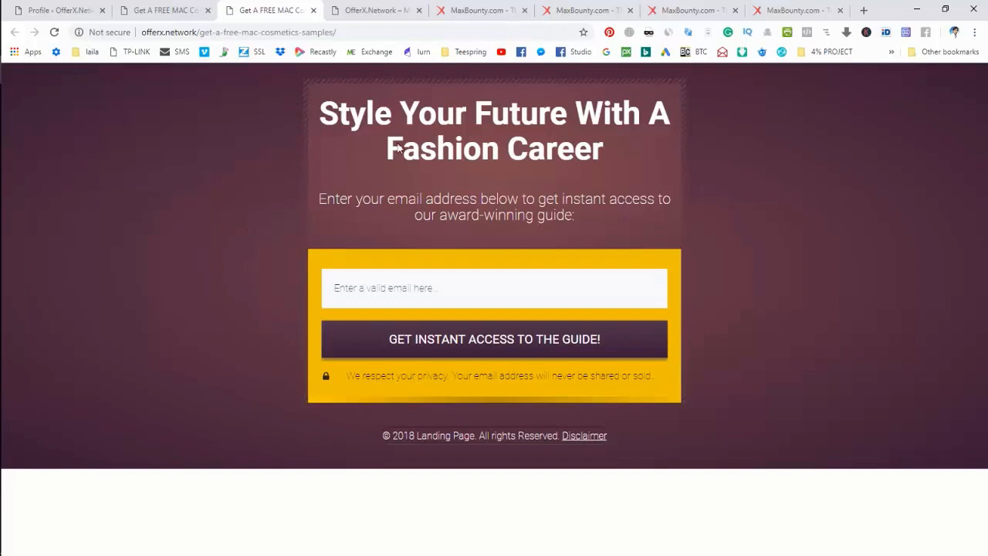
drag(337, 32, 145, 35)
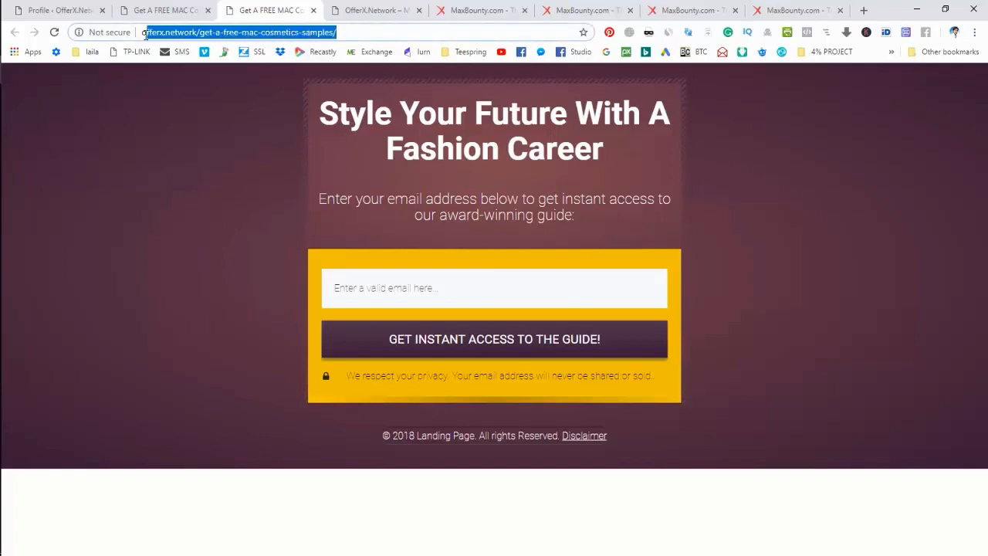
click(145, 35)
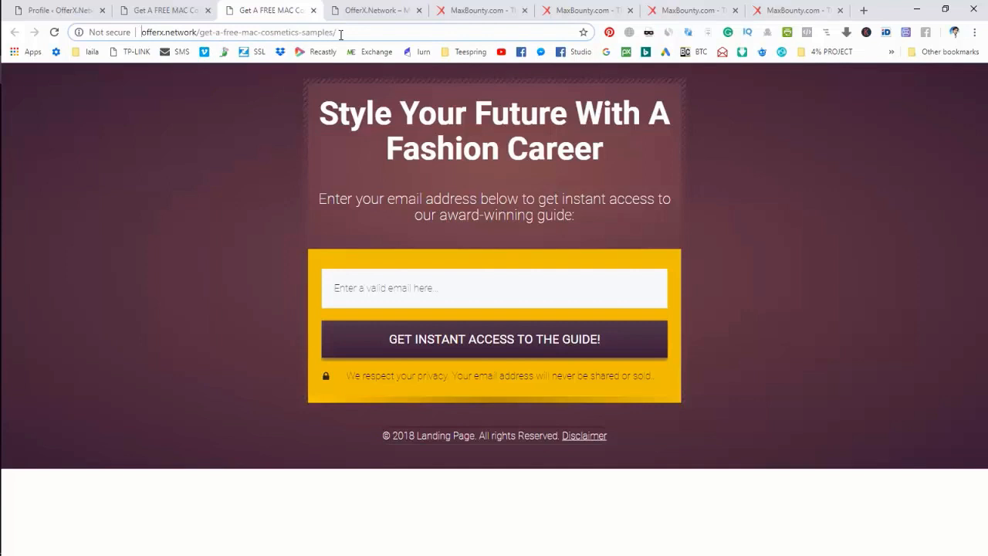
drag(340, 34, 140, 45)
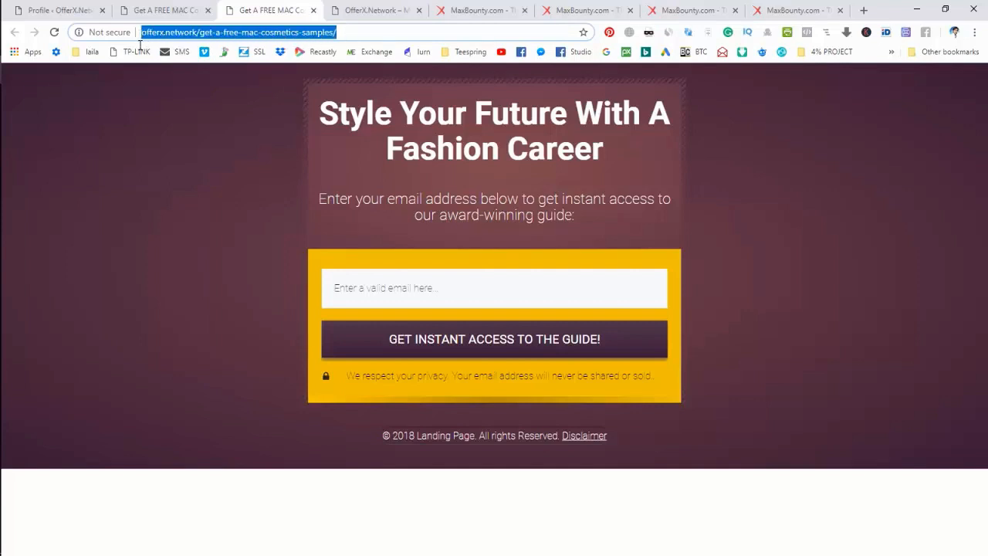
click(158, 168)
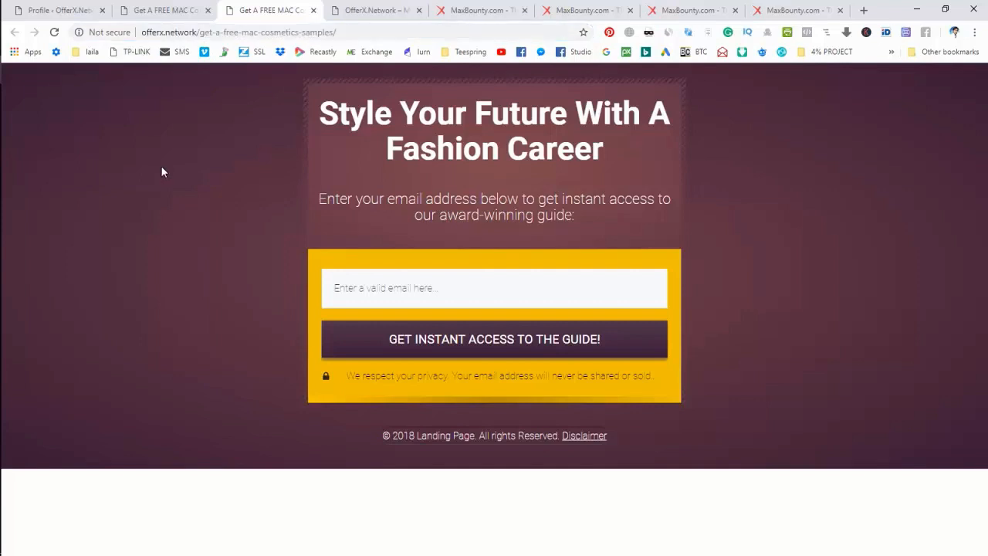
- Reload the offerx.network homepage without the admin toolbar and look through its default blog content
click(362, 10)
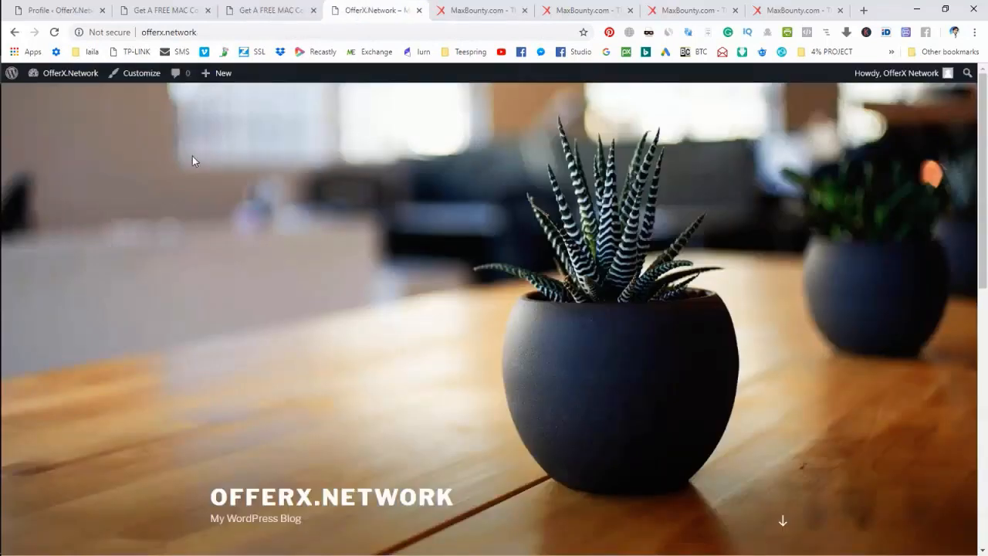
click(168, 39)
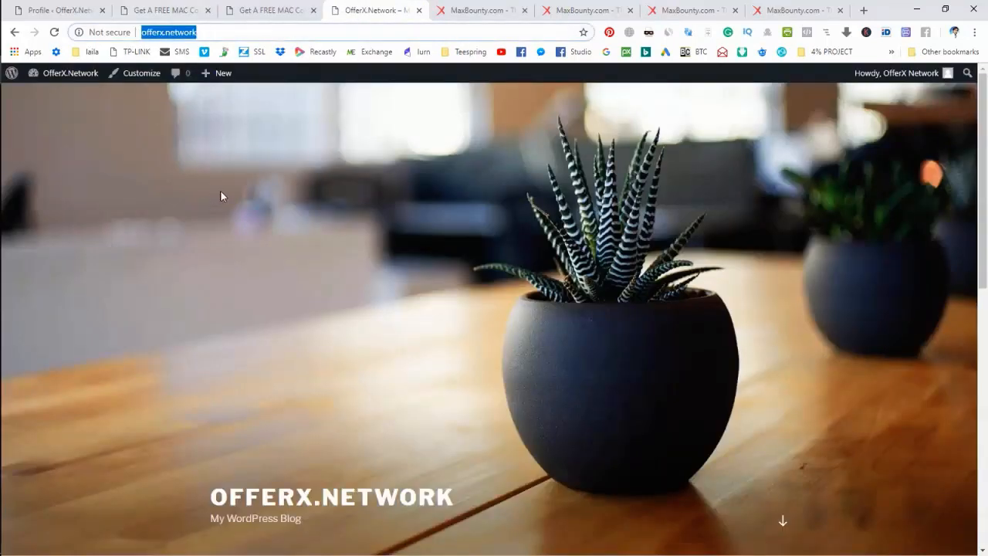
right_click(385, 8)
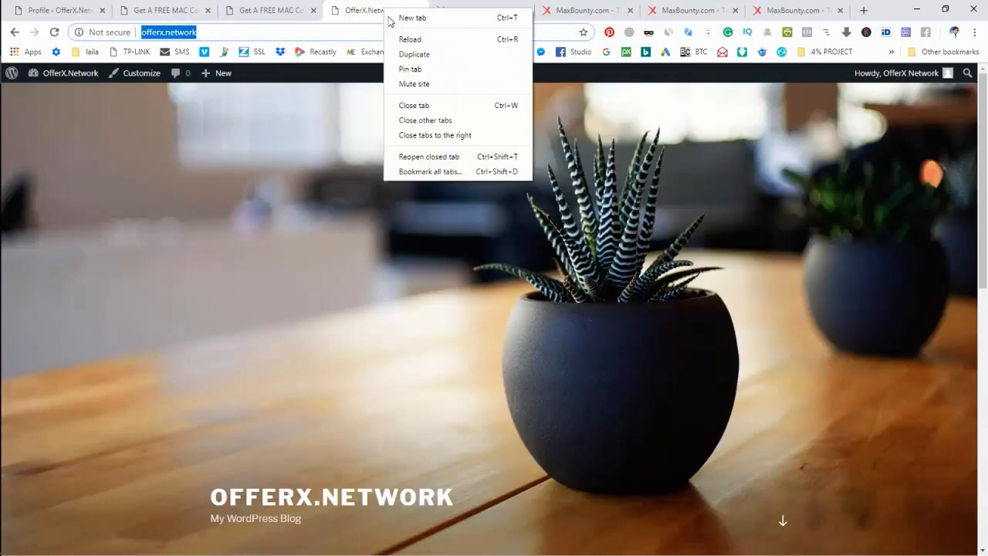
click(405, 40)
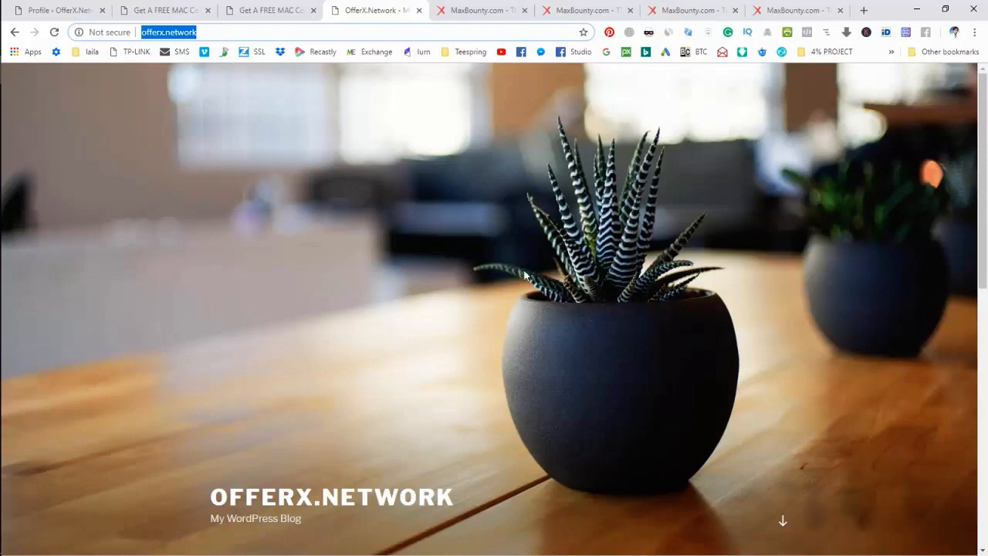
scroll(529, 282, down, 7)
scroll(531, 292, up, 1)
scroll(531, 292, up, 6)
scroll(534, 247, down, 1)
scroll(534, 247, up, 1)
click(215, 33)
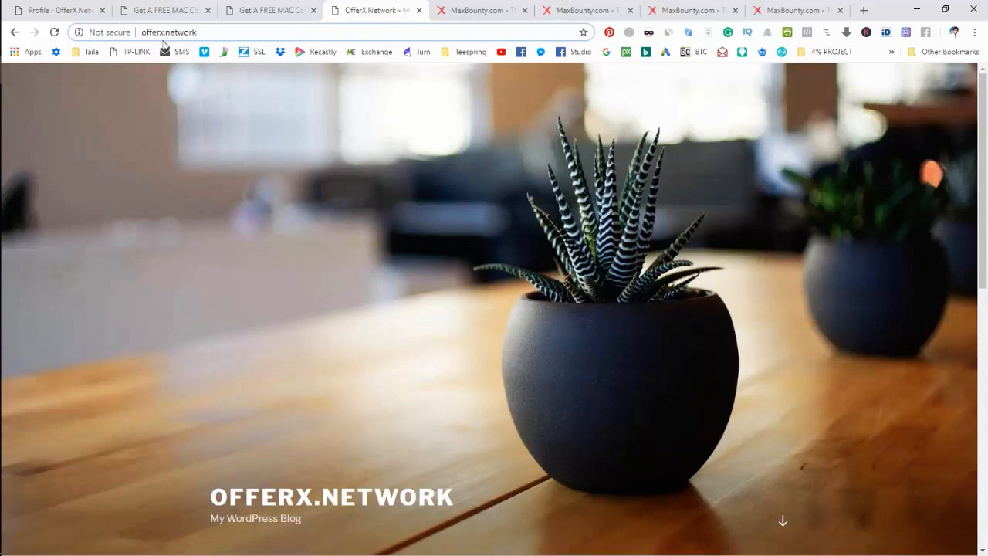
- Compare the landing page's address and its get-a-free-mac-cosmetics-samples path with the plain offerx.network homepage address
click(261, 9)
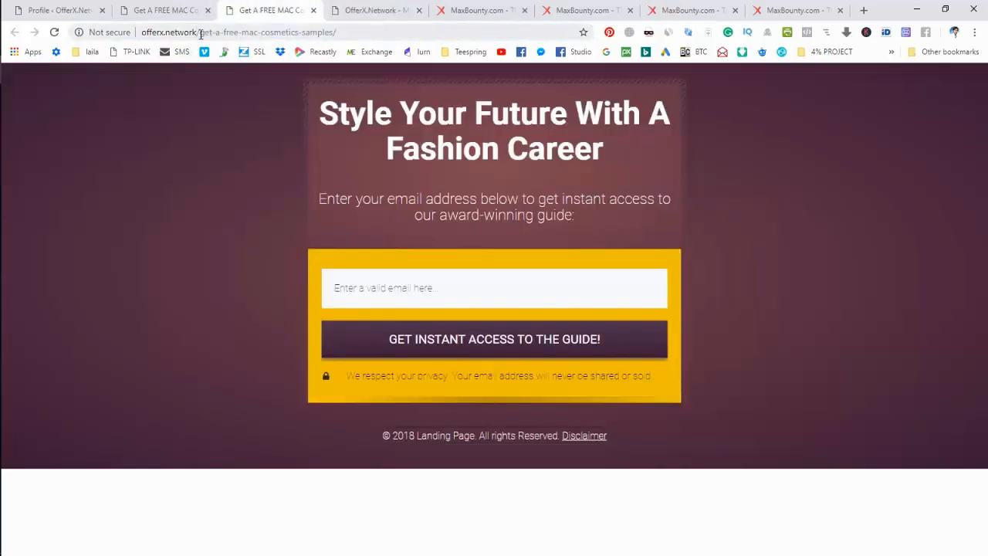
drag(199, 33, 340, 39)
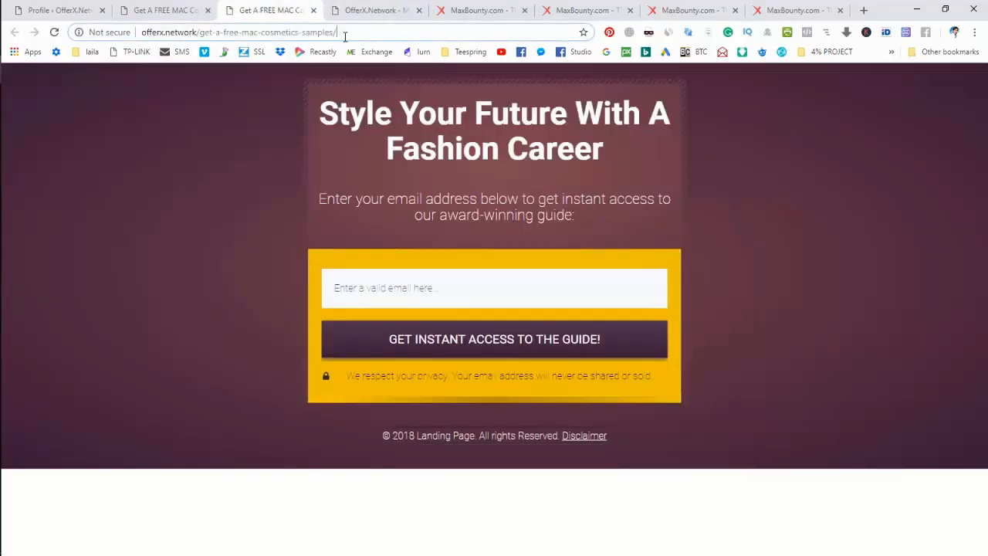
click(361, 10)
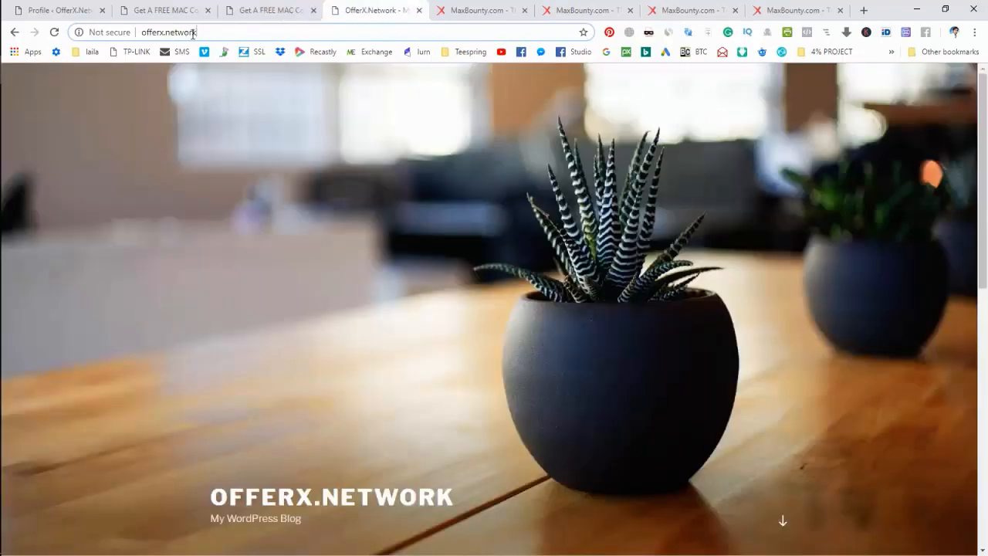
drag(207, 35, 121, 39)
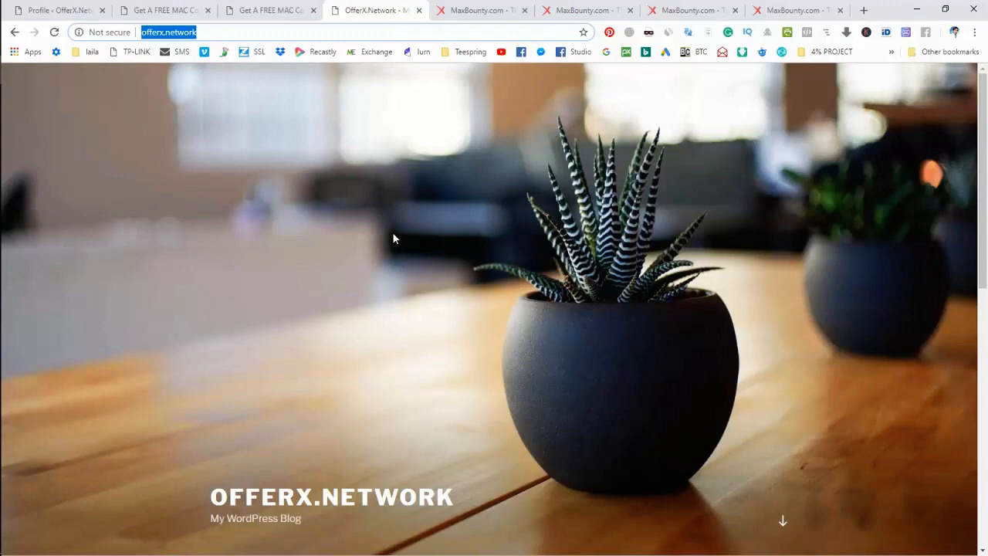
click(244, 8)
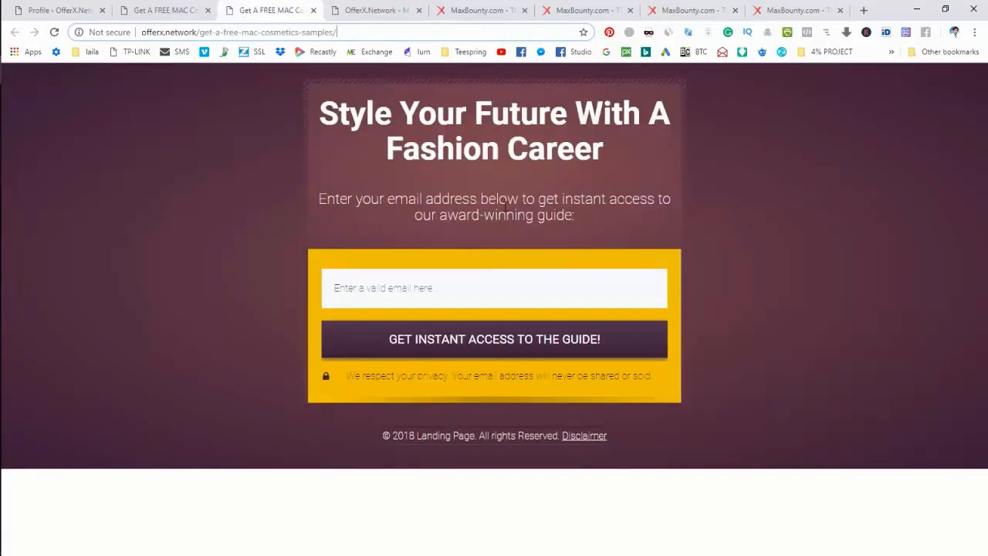
- In the reading settings, make the static page "Get A FREE MAC Cosmetics Samples!" the site's homepage and save the changes
click(73, 8)
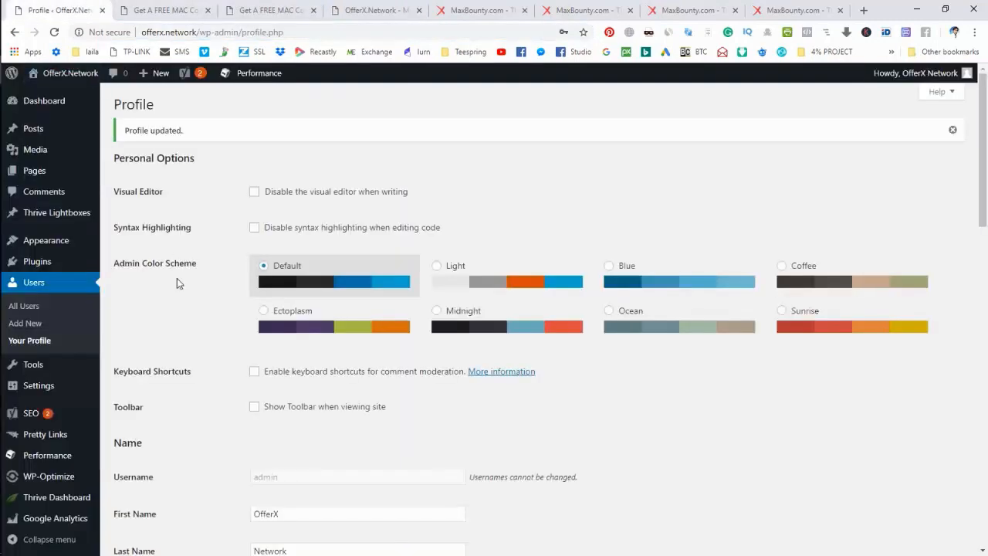
scroll(167, 332, down, 3)
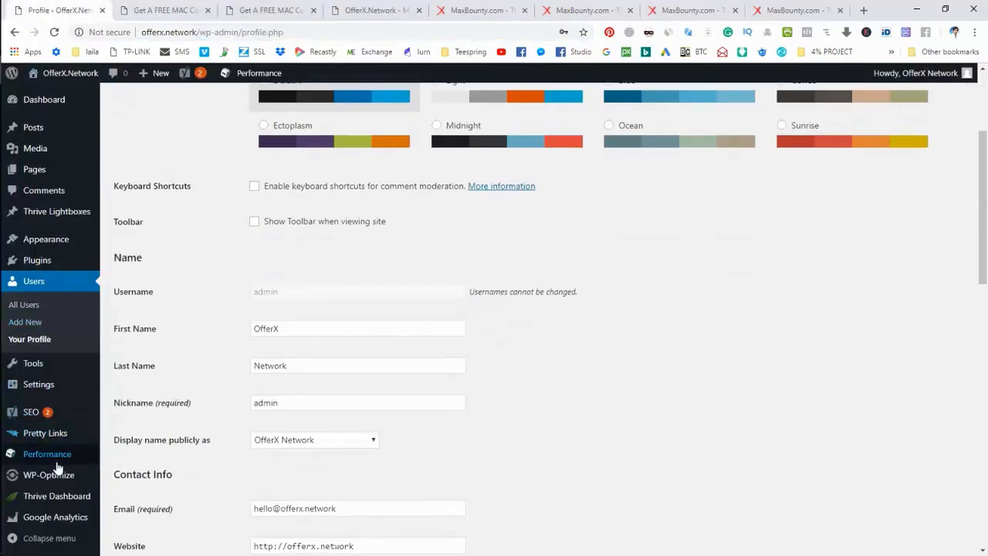
mouse_move(44, 388)
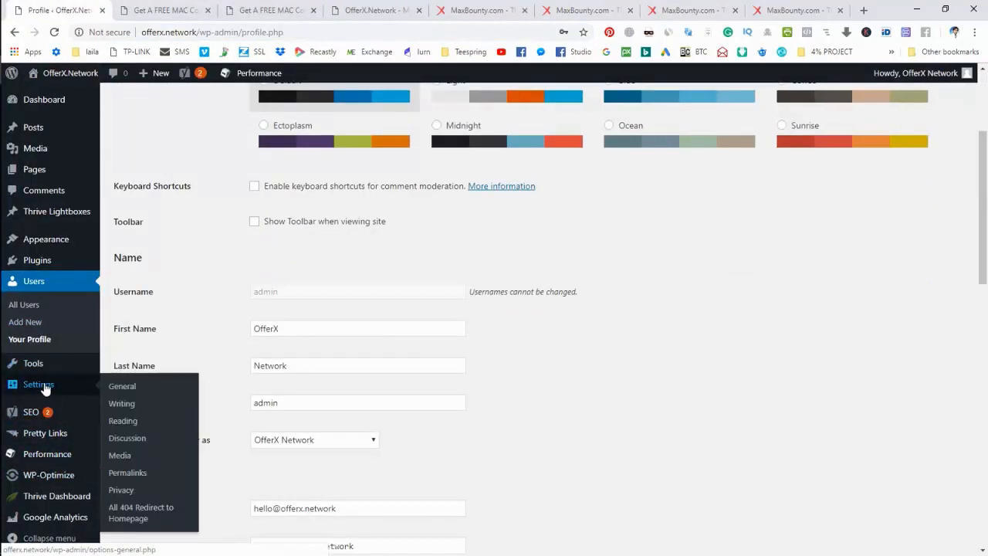
click(123, 421)
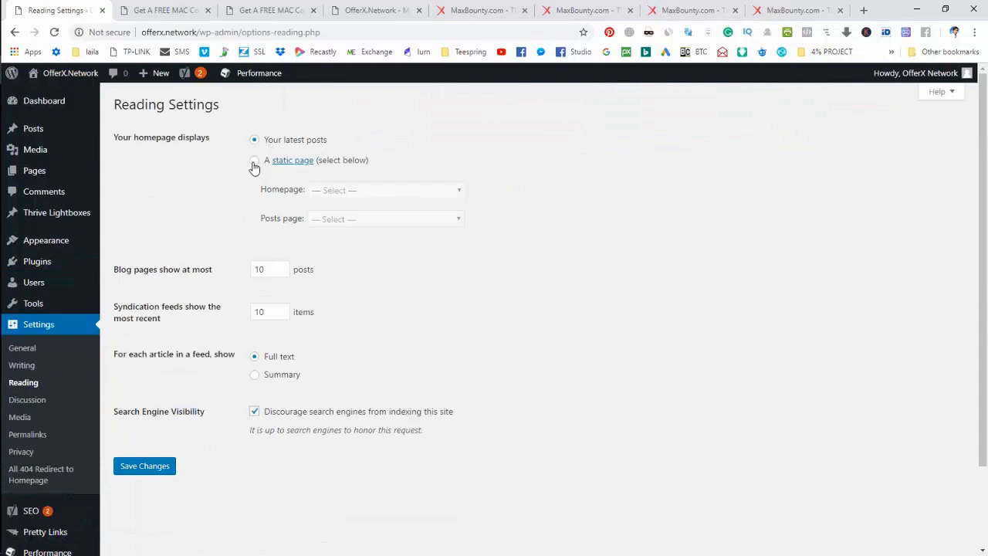
click(254, 163)
click(349, 192)
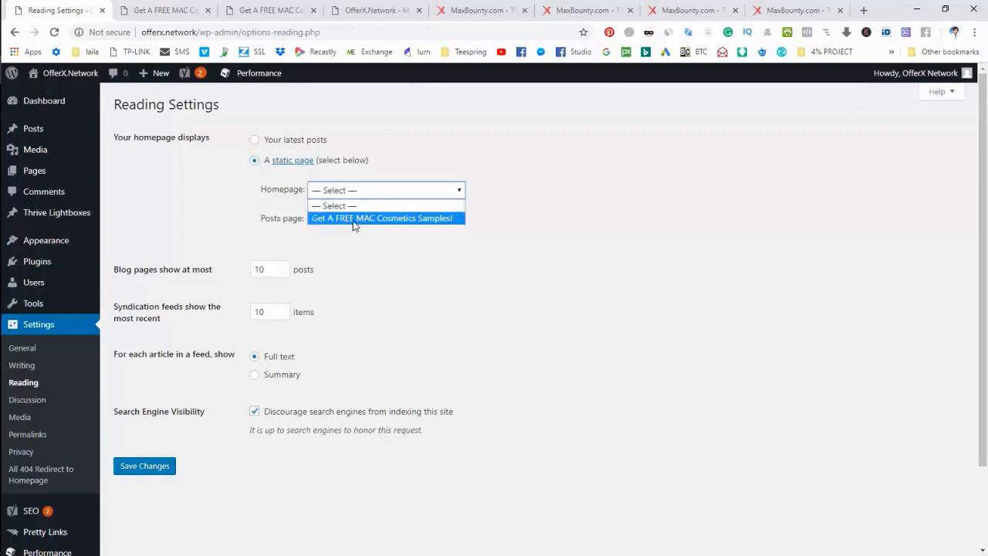
click(354, 222)
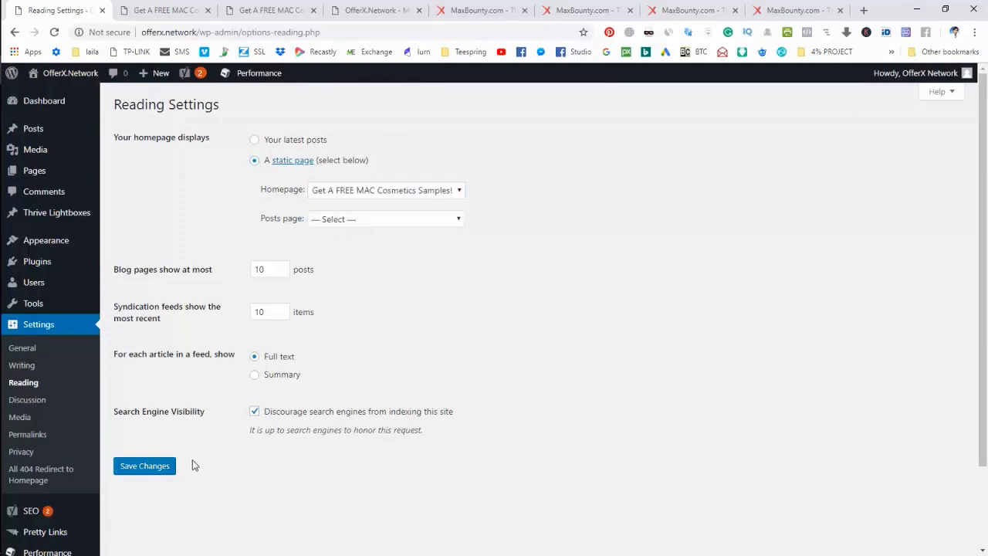
click(149, 469)
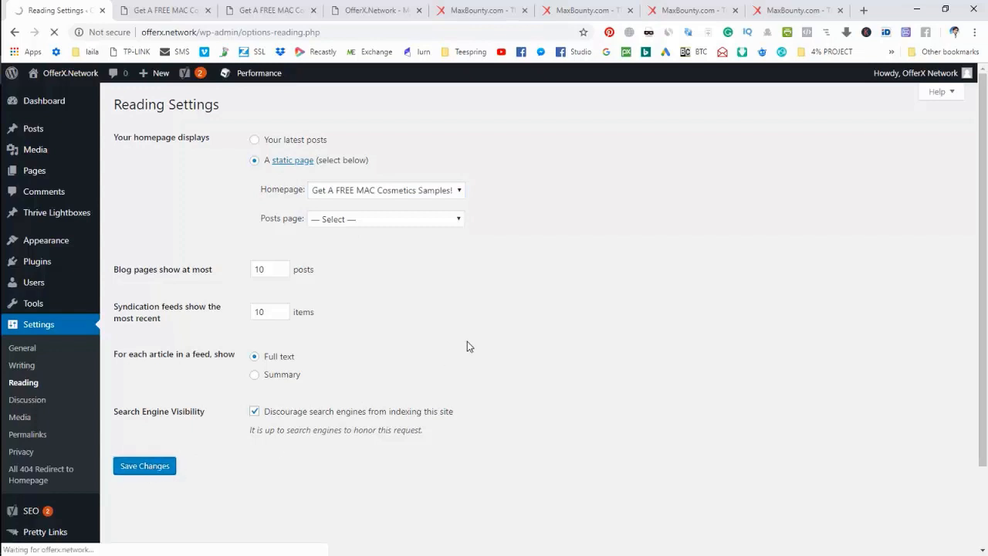
- Reload the offerx.network homepage and check which page and address it displays
click(362, 14)
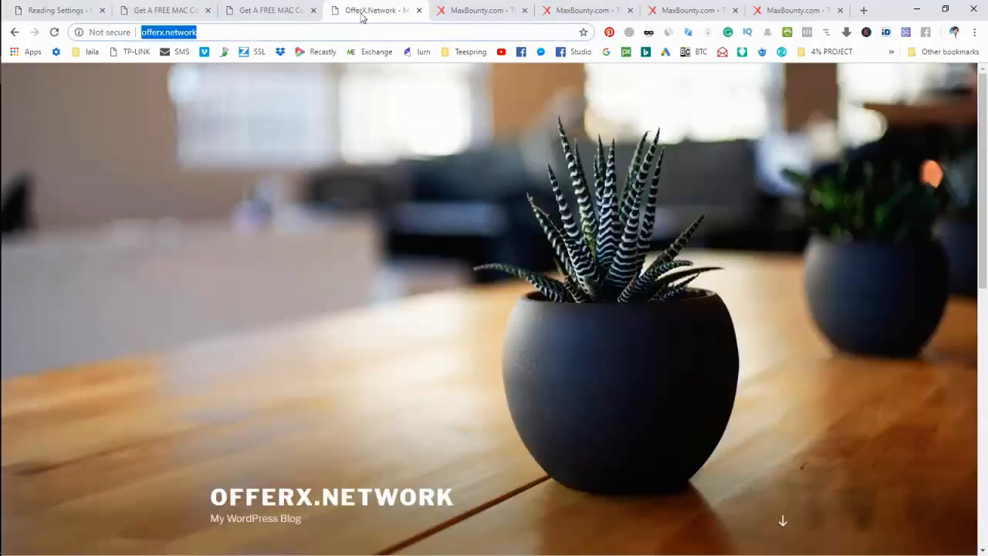
click(225, 106)
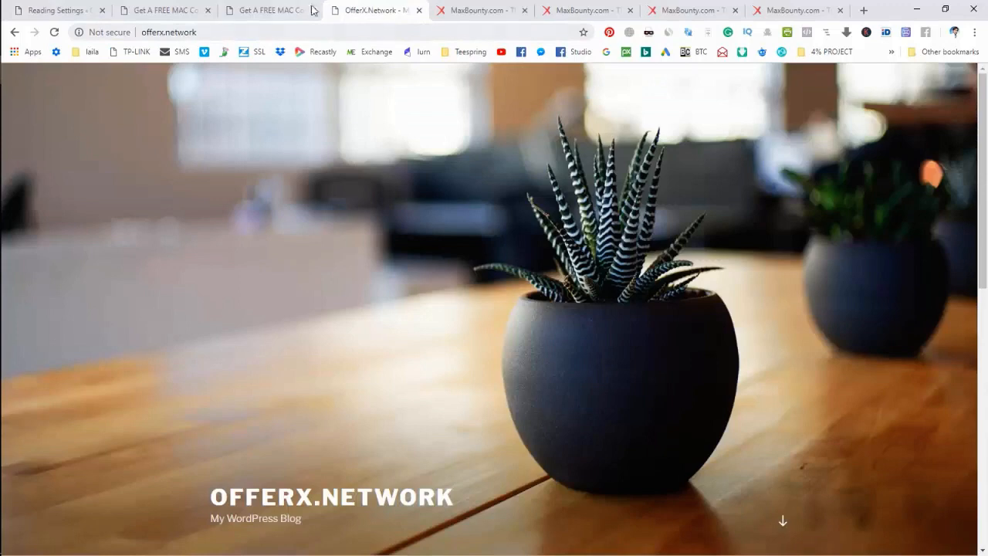
right_click(352, 10)
click(377, 40)
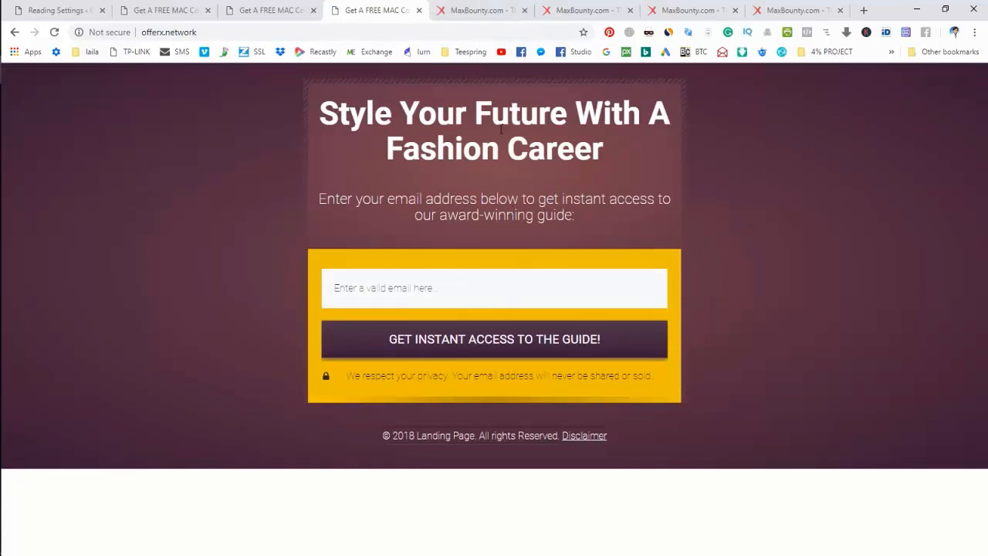
click(166, 32)
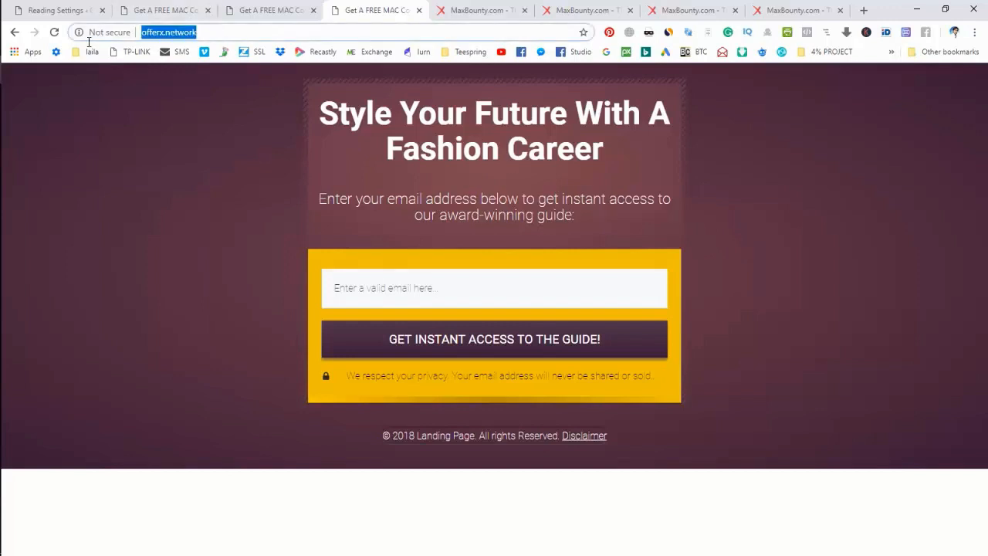
click(155, 244)
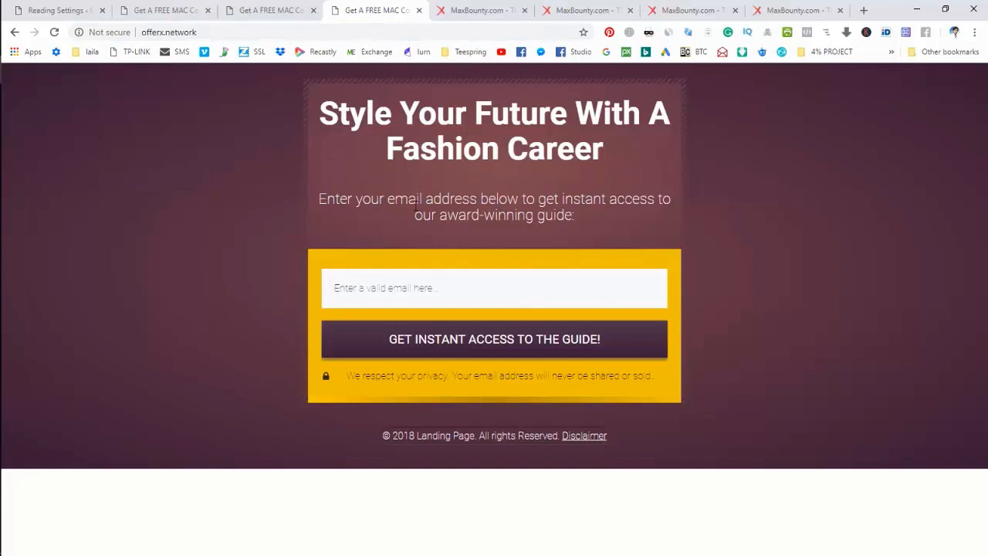
- Compare the homepage's plain offerx.network address with the landing page's get-a-free-mac-cosmetics-samples path
click(165, 34)
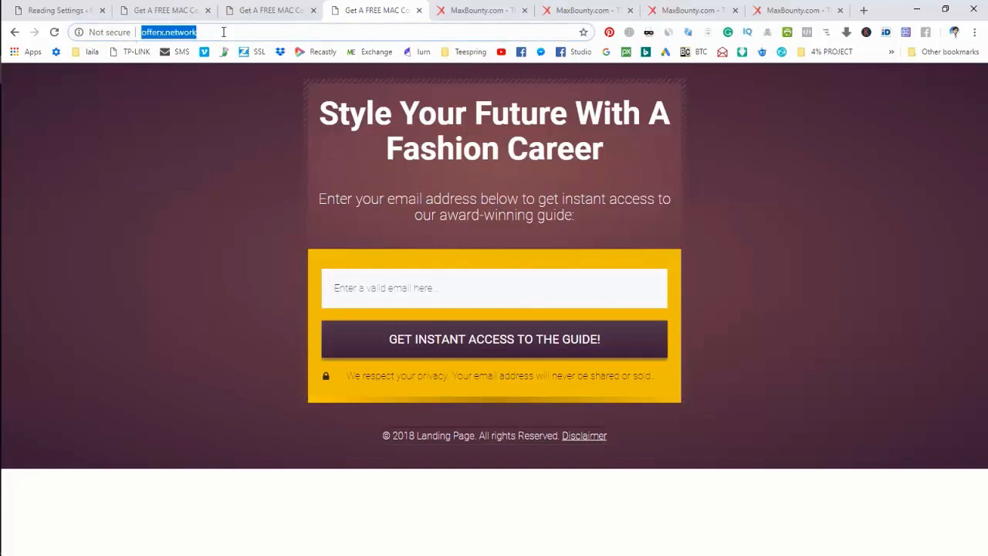
click(270, 7)
drag(201, 34, 342, 36)
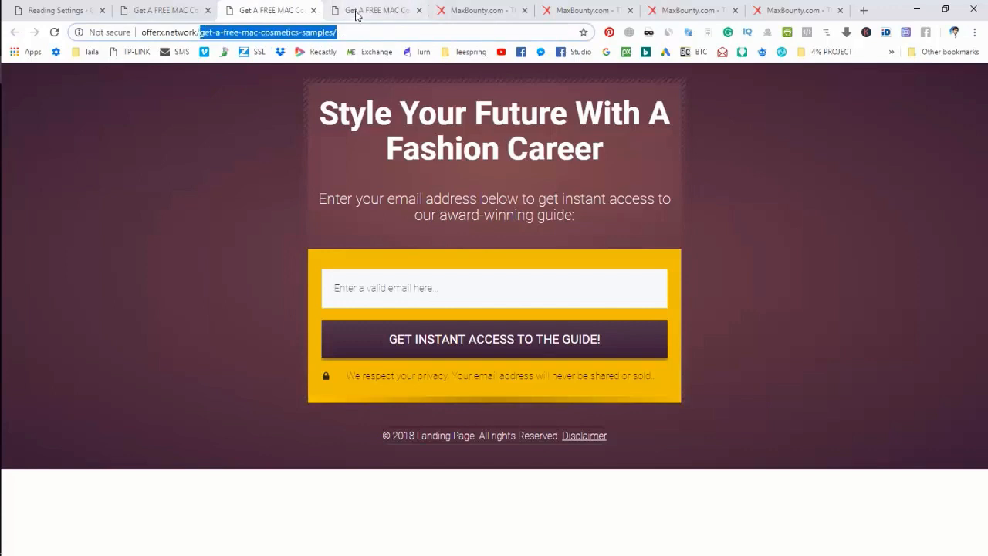
click(355, 10)
click(230, 187)
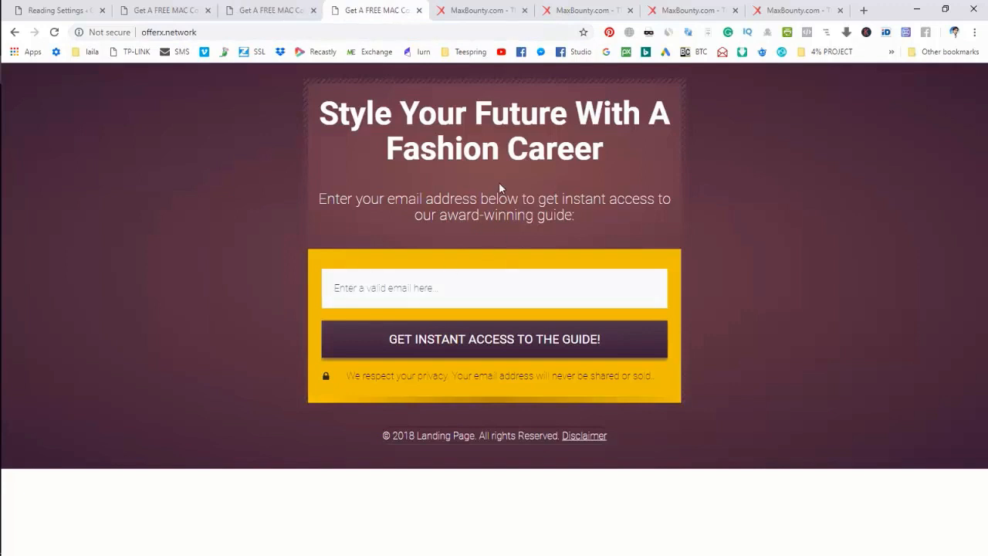
- Deselect the content box in the Thrive Architect editor, and start a new page from the site's list of pages
click(162, 10)
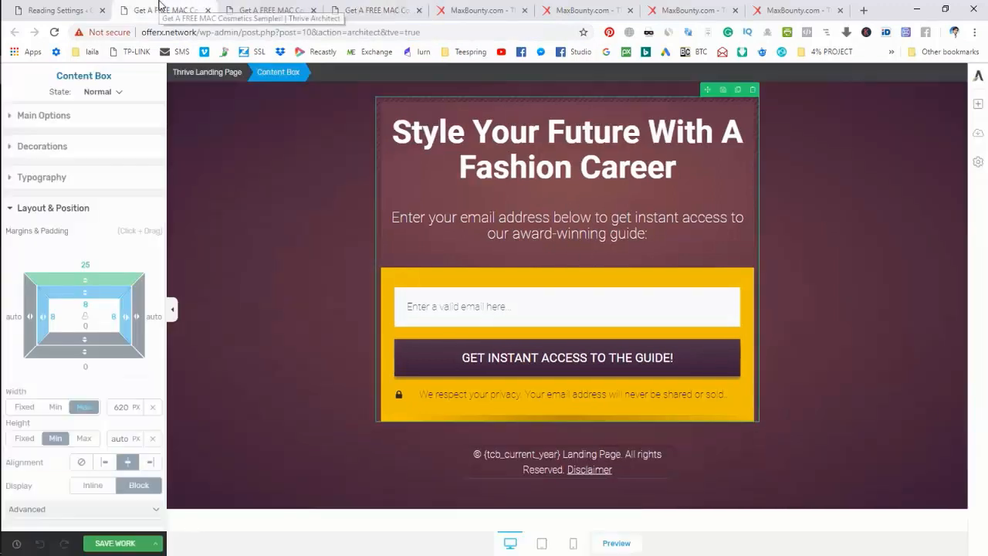
click(298, 210)
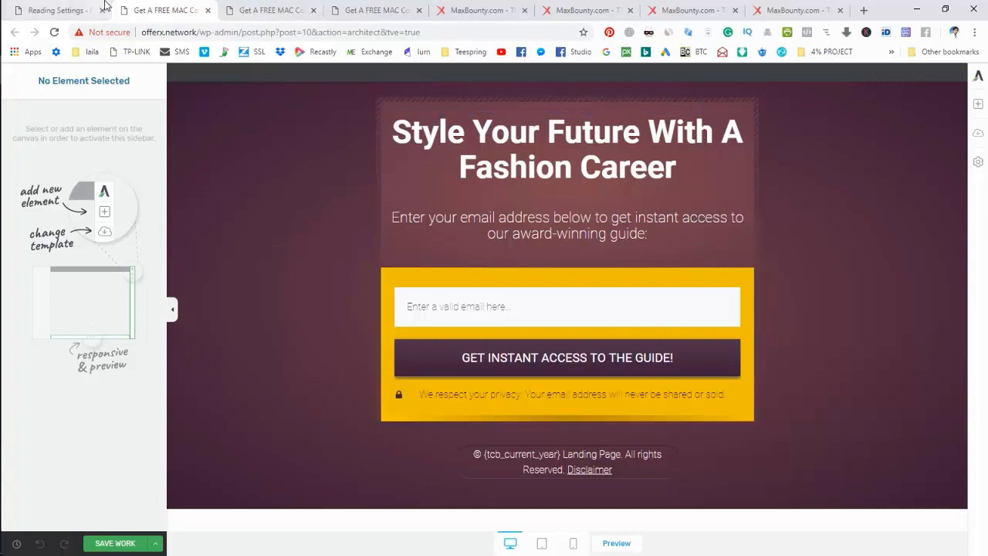
click(65, 10)
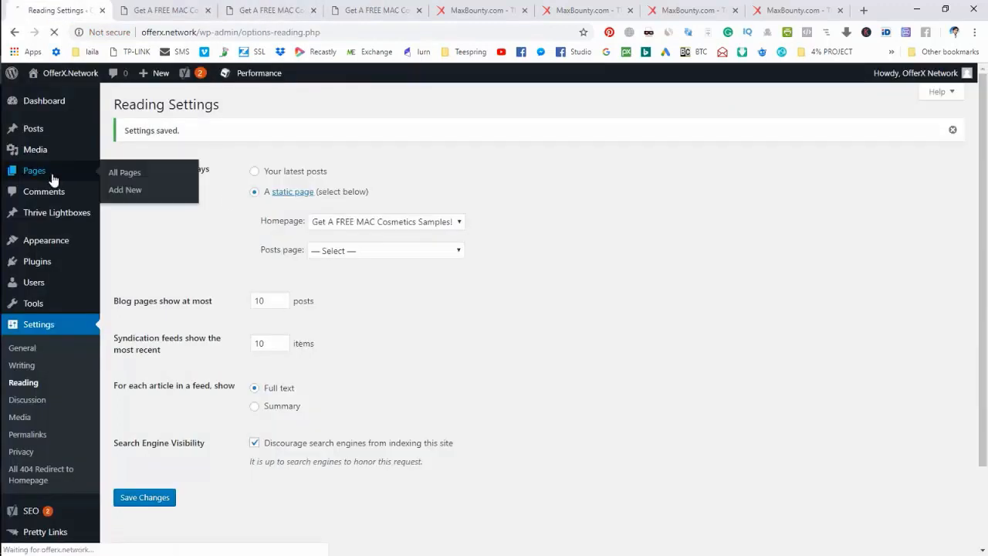
click(21, 178)
click(303, 14)
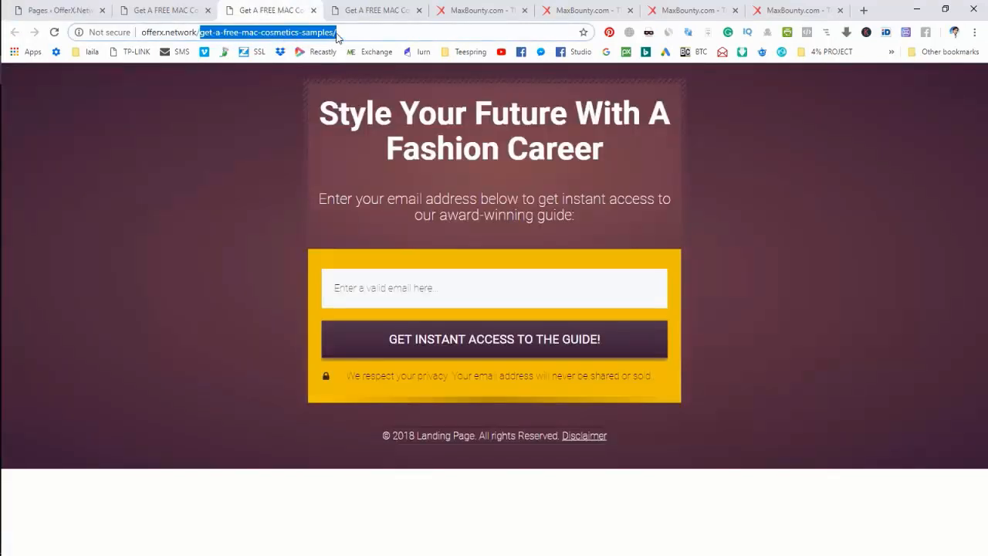
click(73, 8)
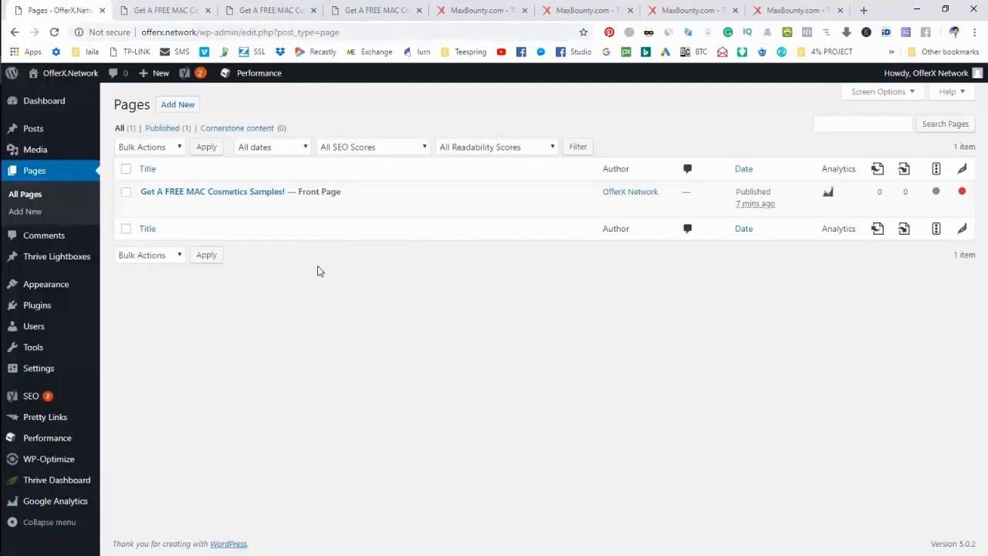
click(177, 105)
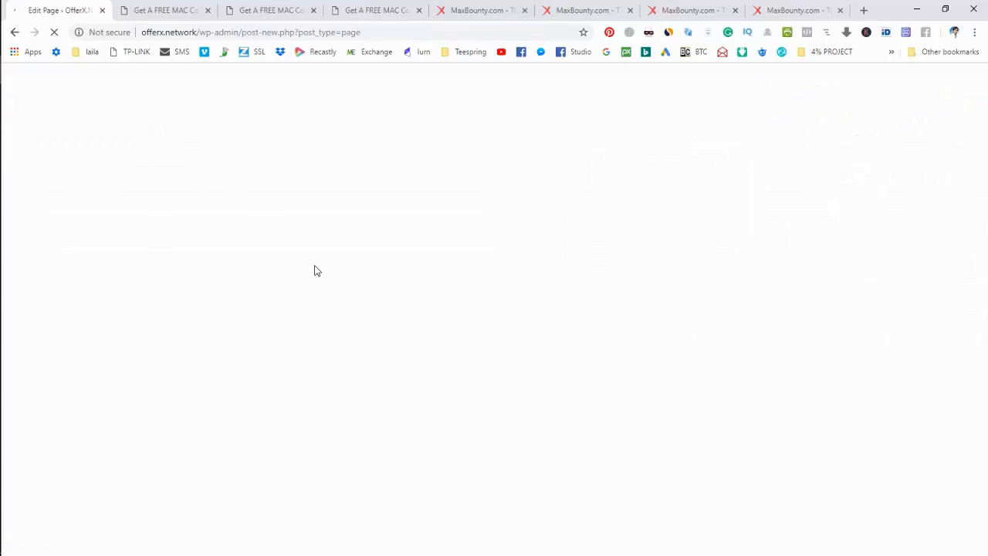
- Look over the live landing page, its Thrive Architect editor and the homepage, and return to the new page
click(282, 7)
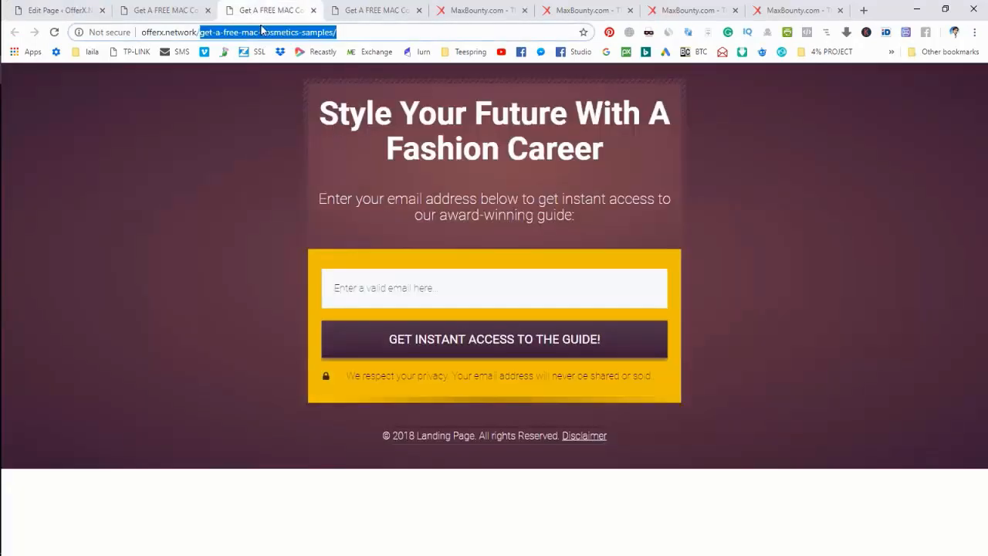
click(155, 9)
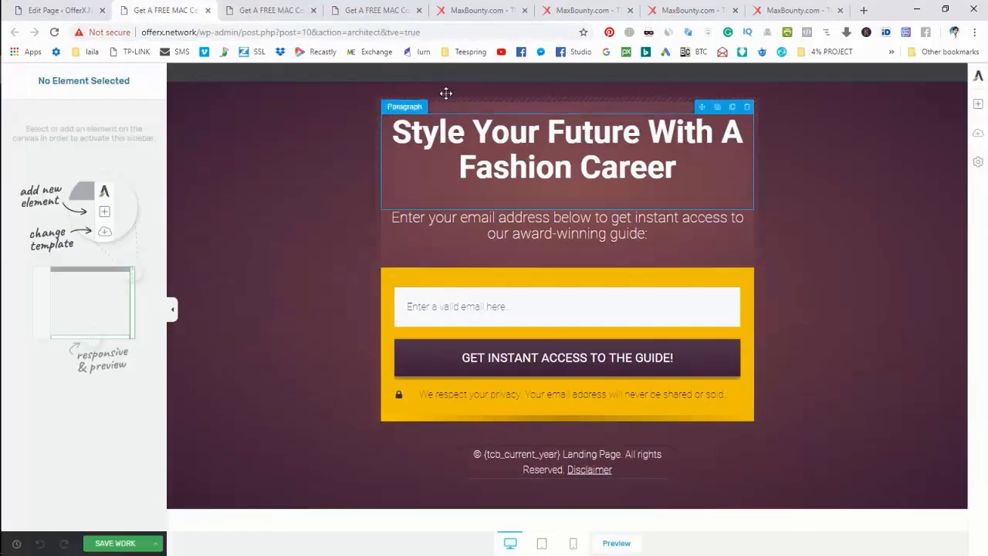
click(377, 10)
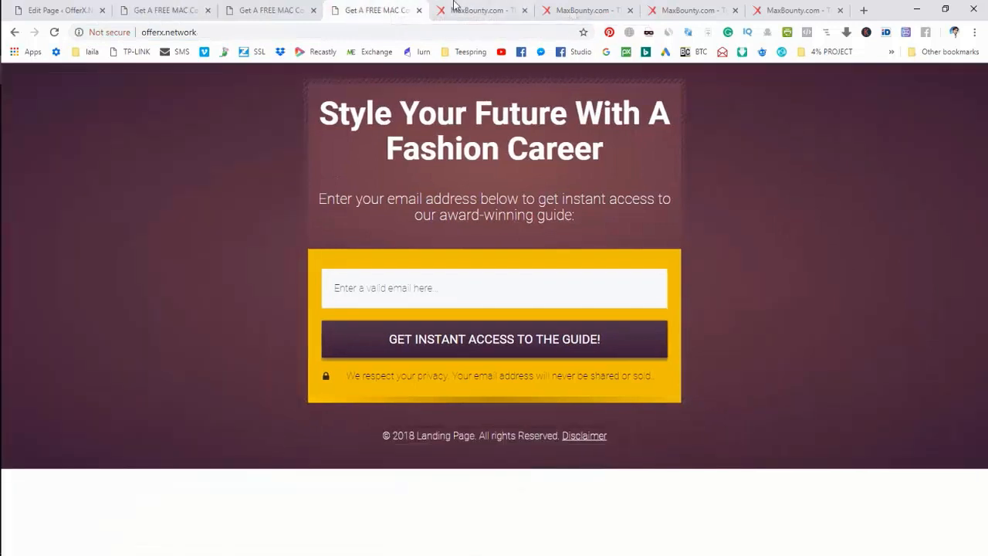
click(77, 10)
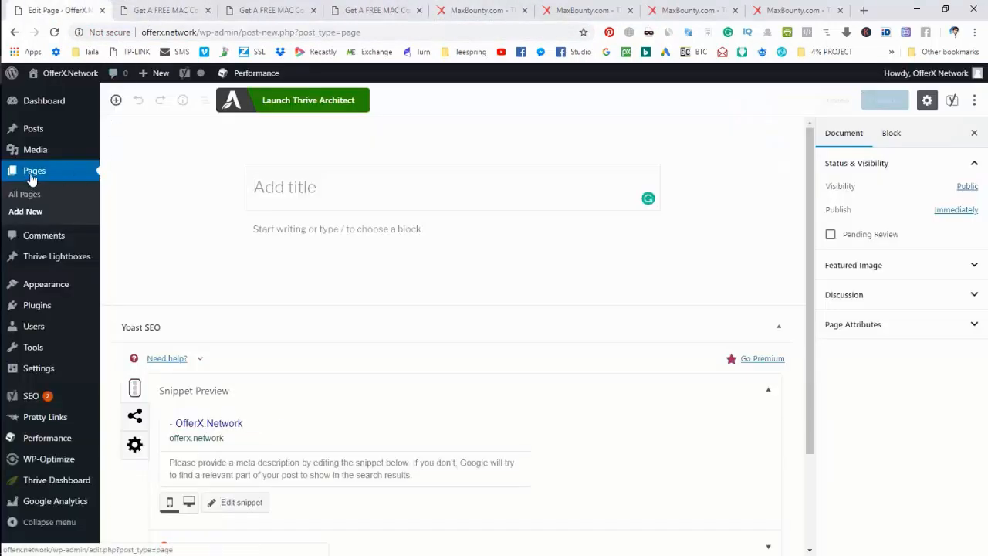
- Title the new page "Get A FREE MAC Cosmetics Samples!", taking the wording from the front page's entry in the list of pages
middle_click(32, 176)
click(154, 10)
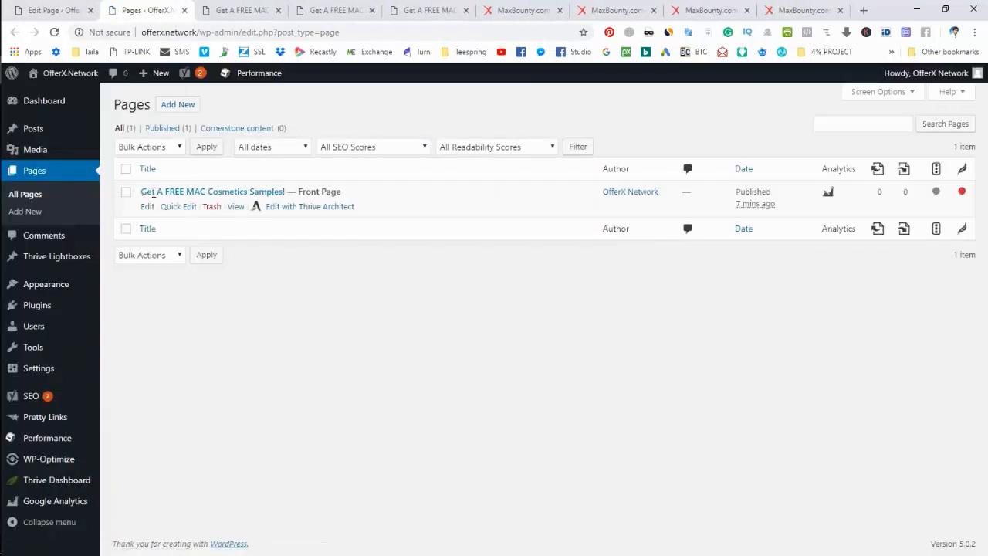
drag(140, 192, 279, 192)
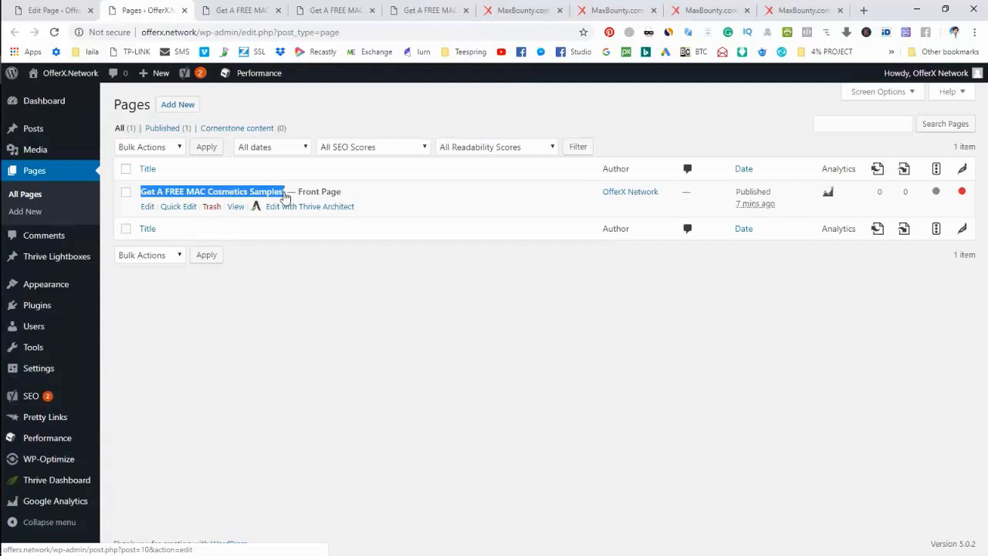
click(58, 8)
click(324, 186)
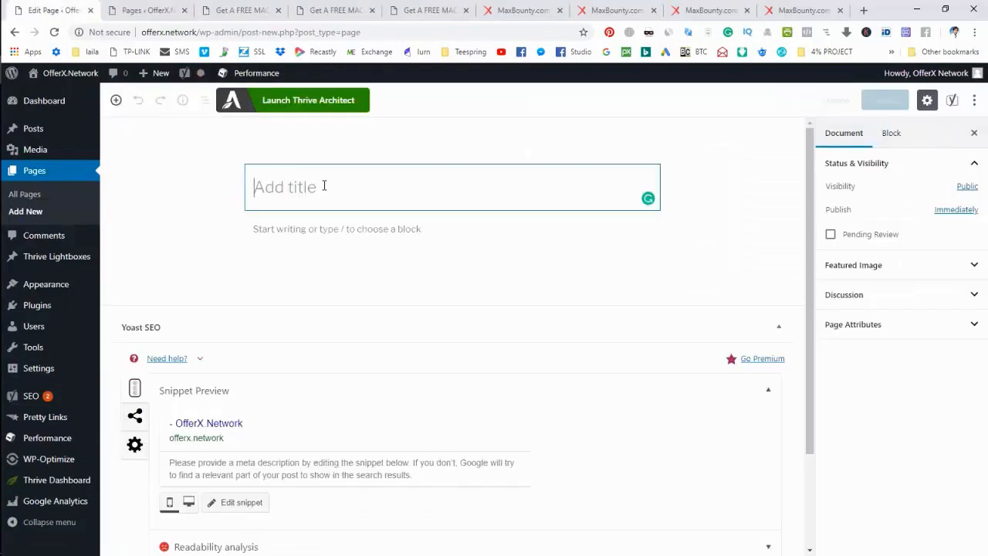
text(Get A FREE MAC Cosmetics Samples!)
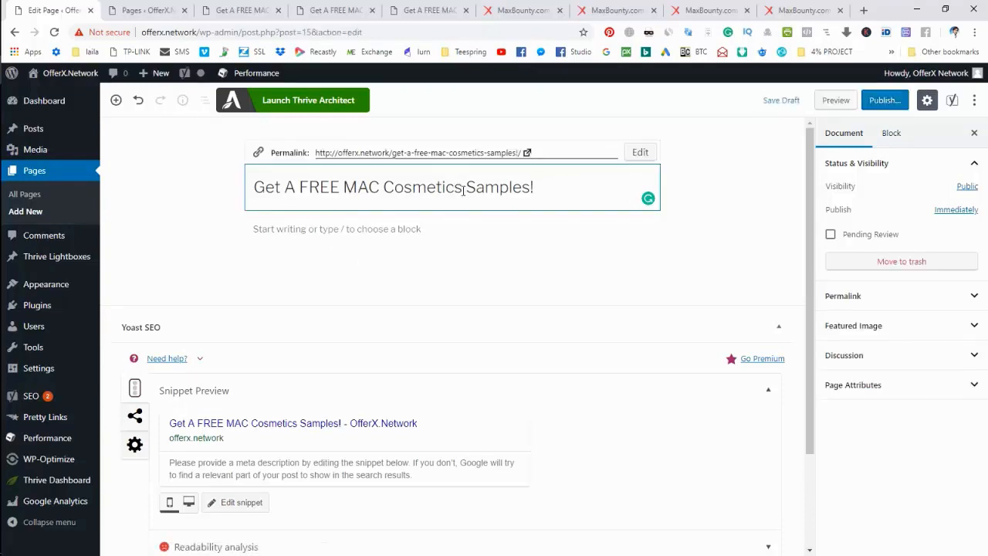
- Shorten the new page's title to "Get A FREE MAC Cosmetics!" and publish the page
drag(463, 191, 528, 194)
key(BackSpace)
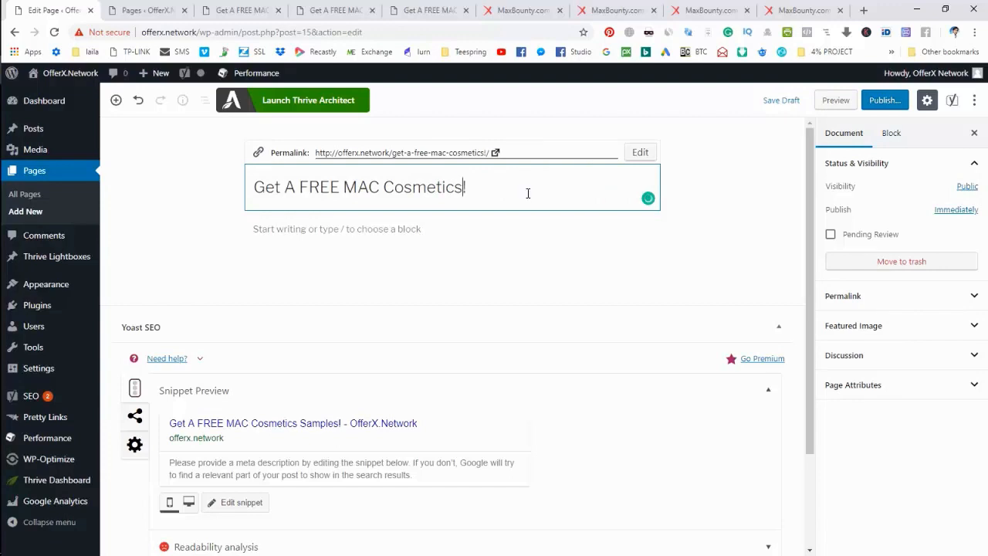
click(506, 258)
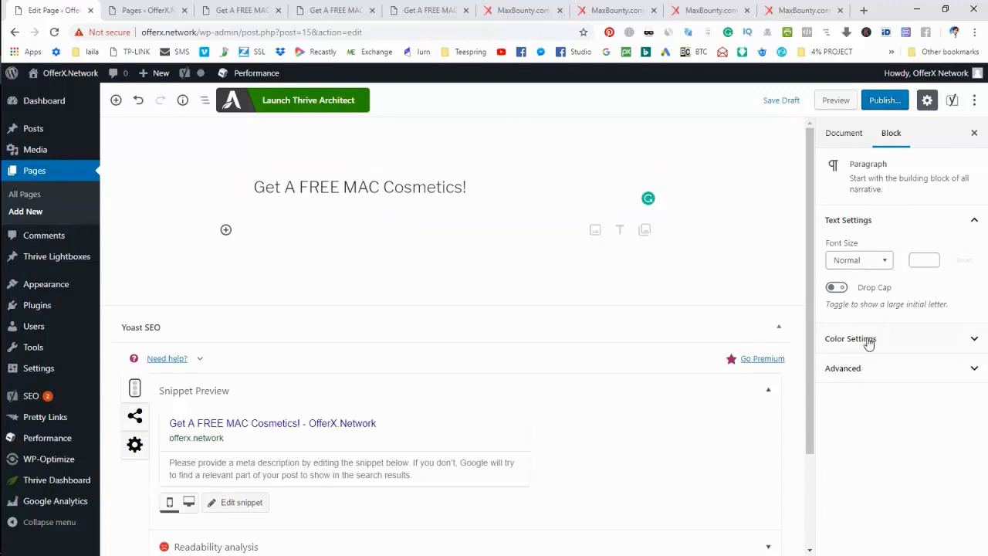
click(889, 105)
click(911, 101)
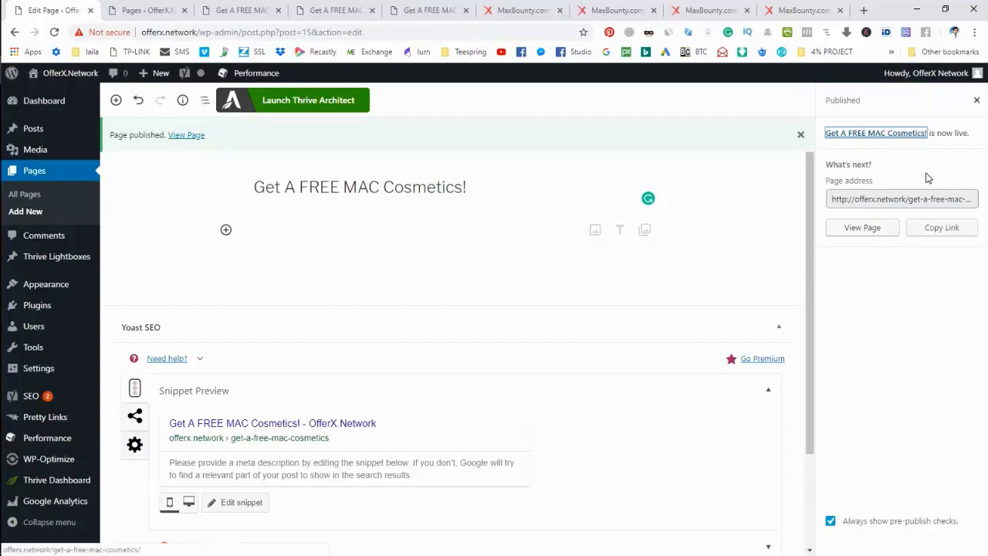
- Show the new page's permalink in the document settings and open the published page in a separate browser tab
click(976, 100)
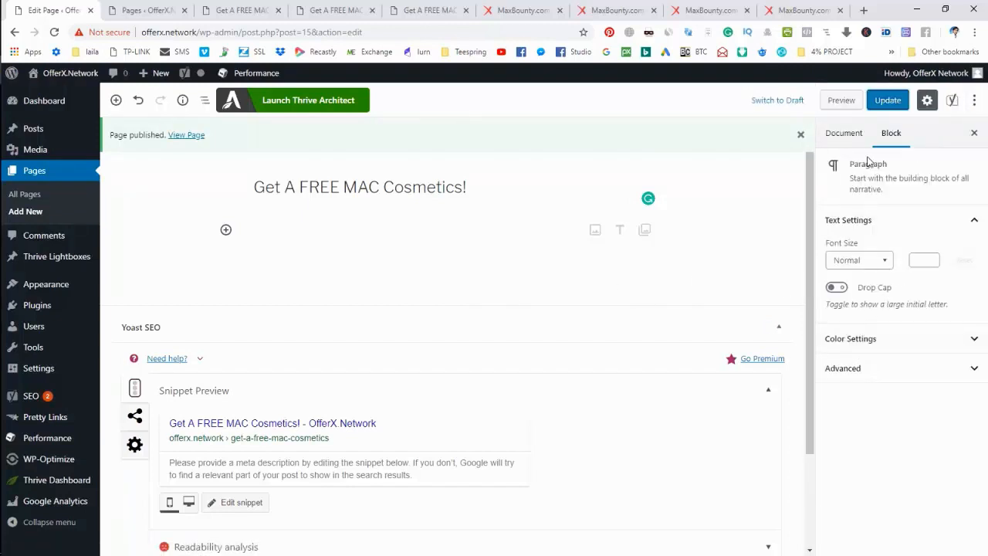
click(843, 133)
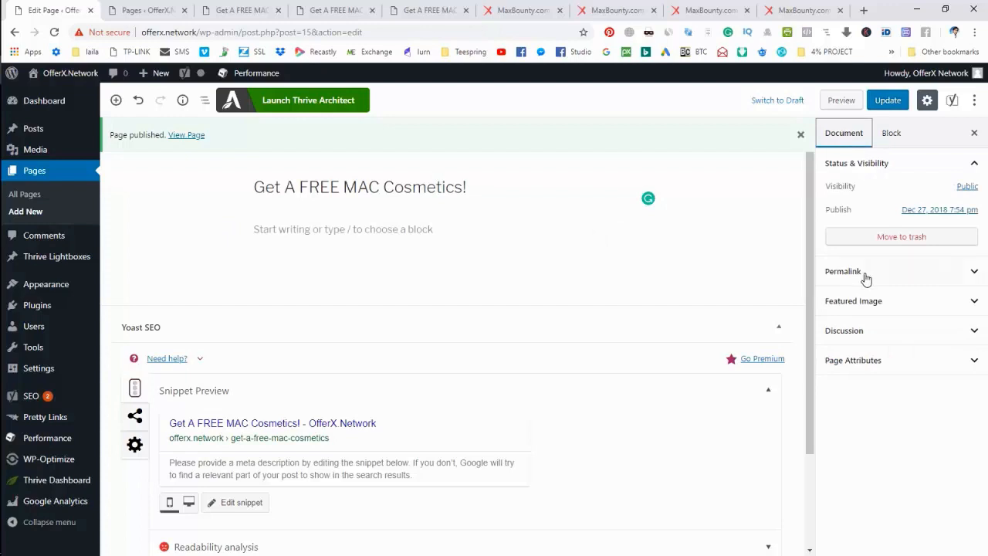
click(866, 279)
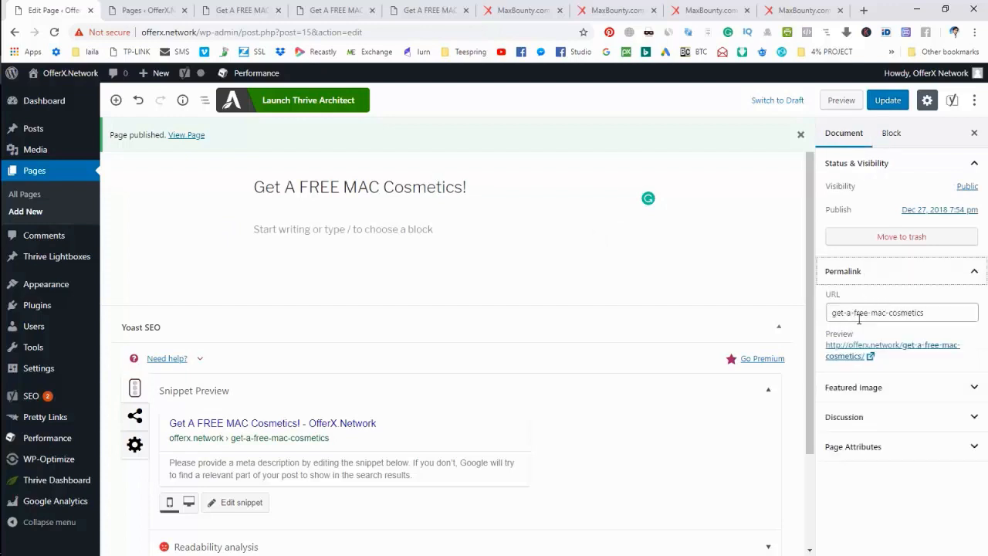
right_click(182, 135)
click(202, 141)
click(210, 6)
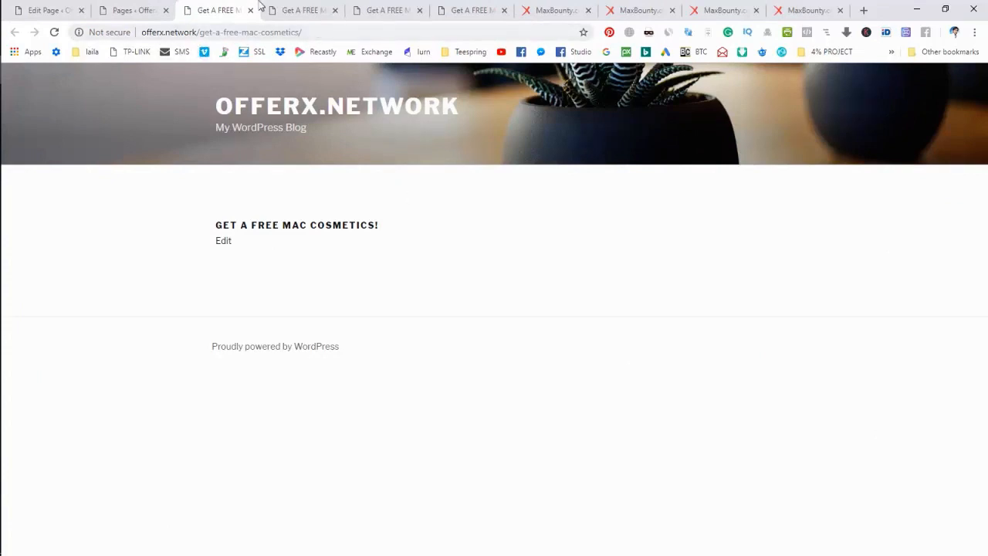
- Compare the blank published page with the live samples landing page, and return to editing the new page
click(301, 10)
click(384, 10)
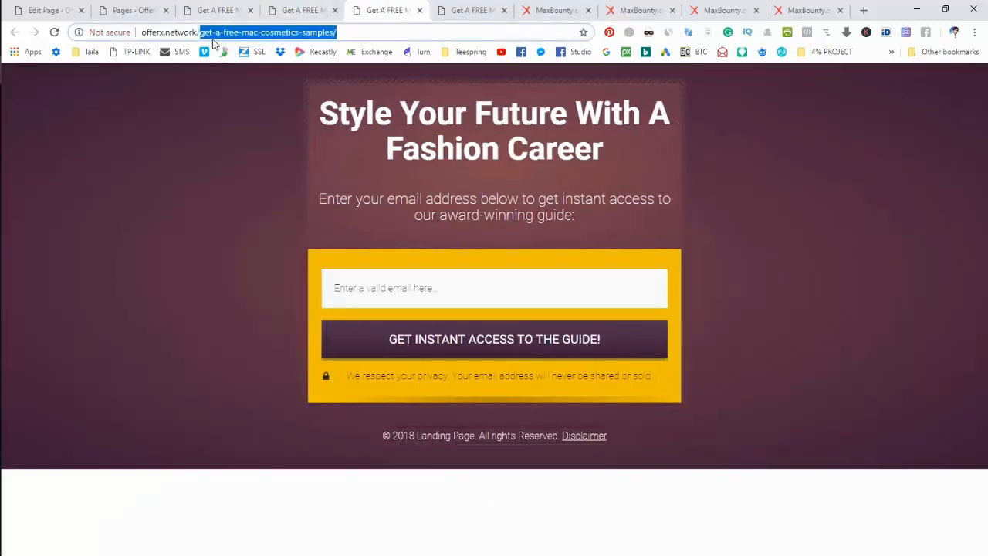
click(309, 10)
click(209, 8)
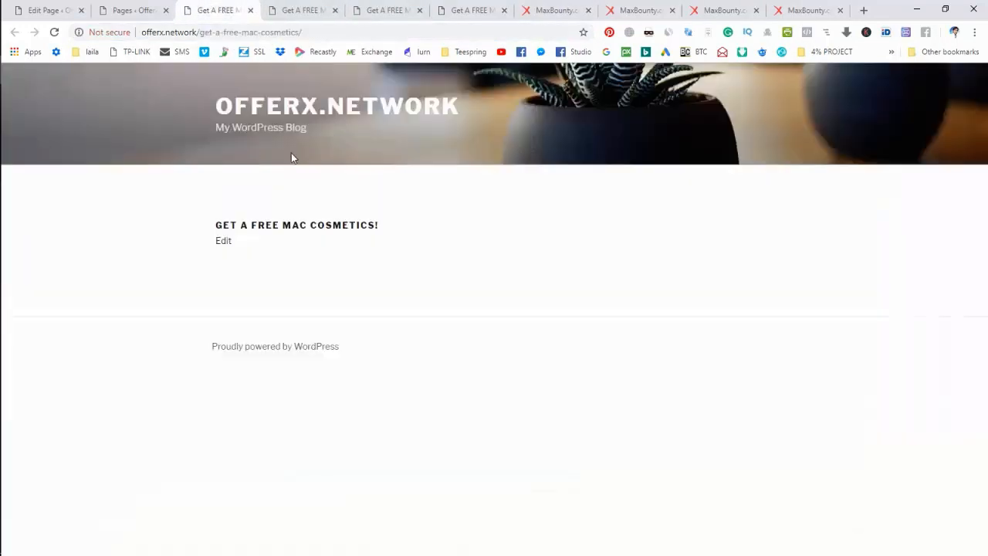
click(70, 6)
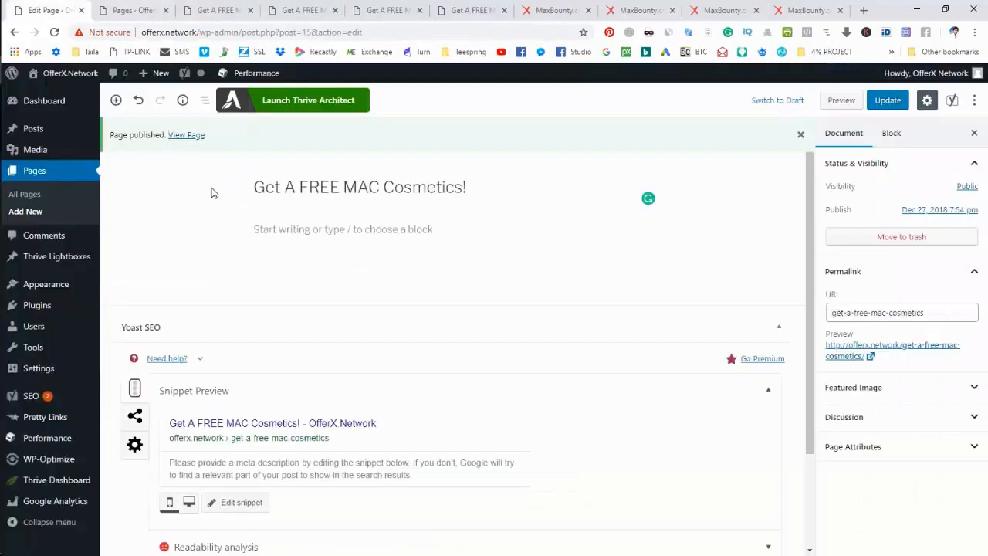
- Open the new page in Thrive Architect and apply the Fame Video Sales Page template from the Fame set
click(311, 105)
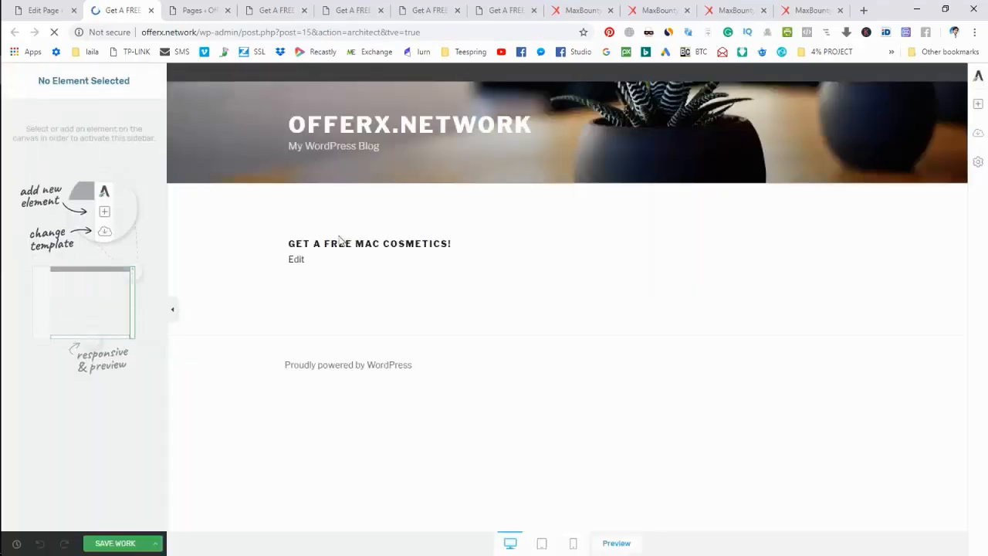
click(978, 133)
scroll(761, 352, down, 1)
scroll(545, 348, down, 7)
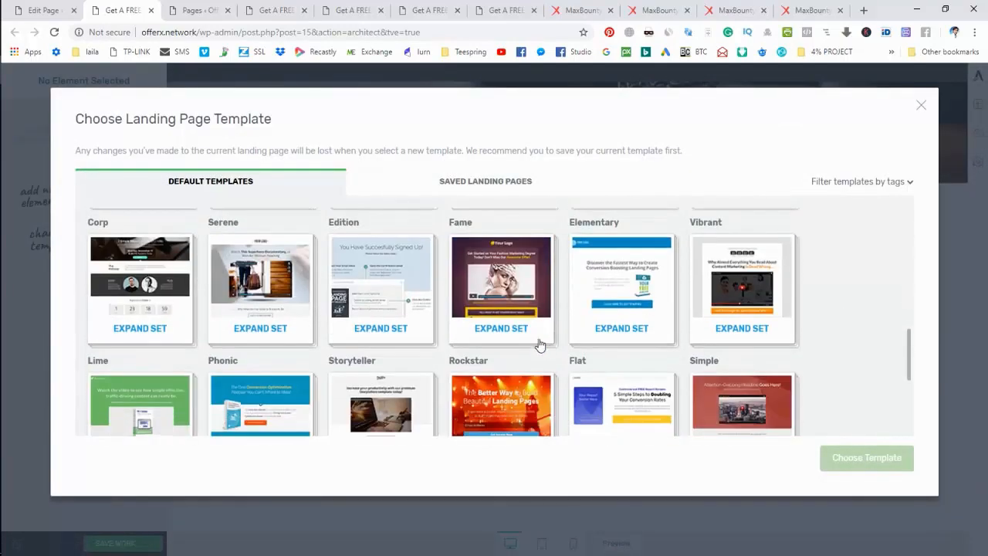
click(503, 294)
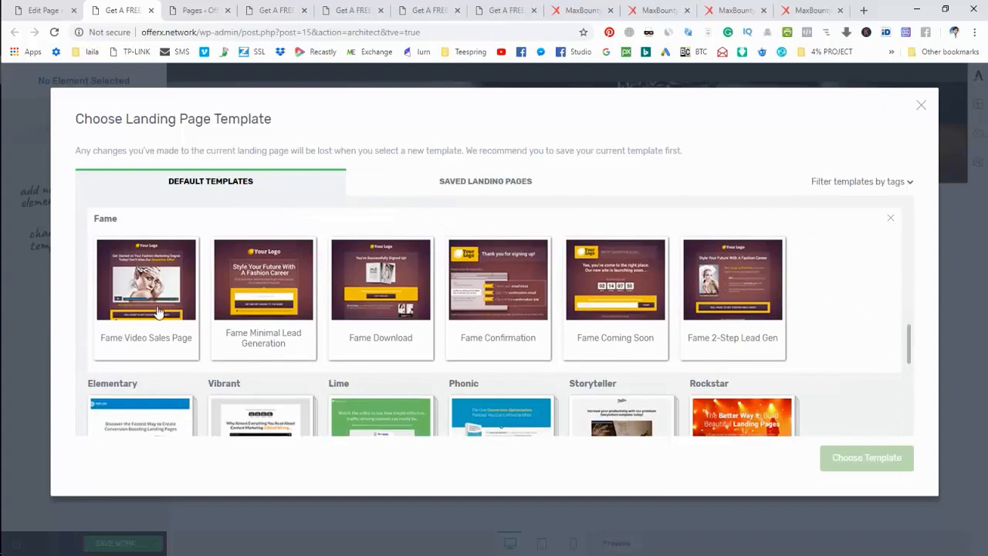
click(151, 277)
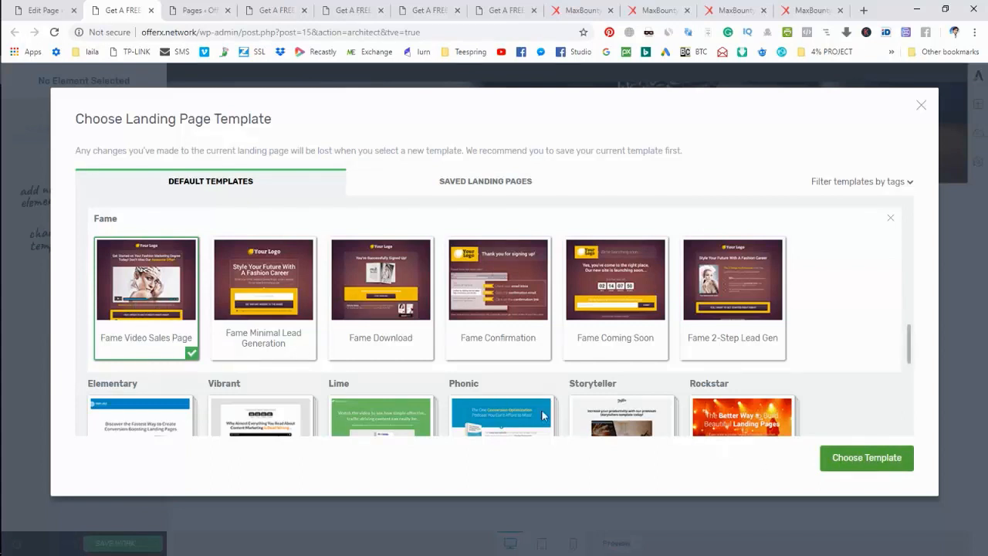
click(866, 458)
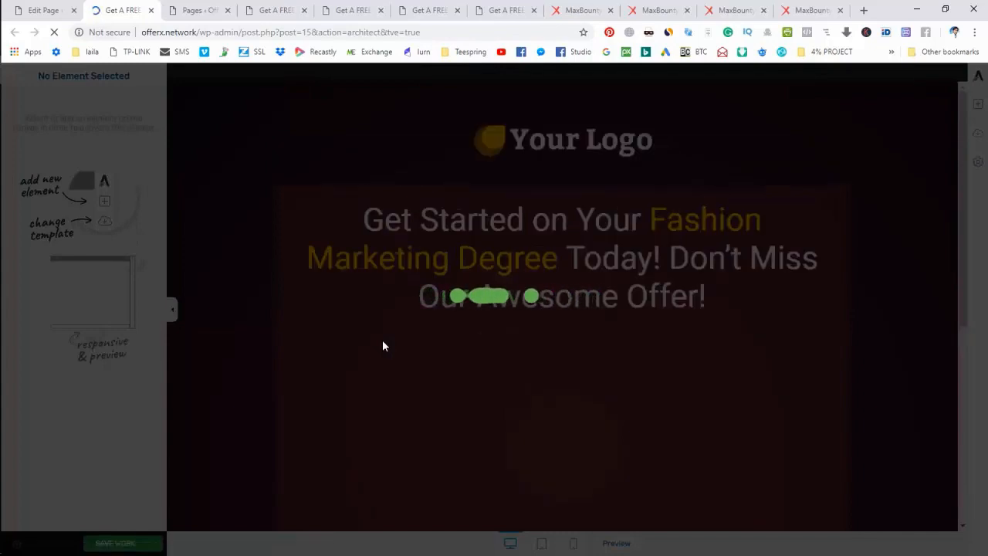
- Look over the applied sales page template from logo to footer and save the work
scroll(382, 346, down, 5)
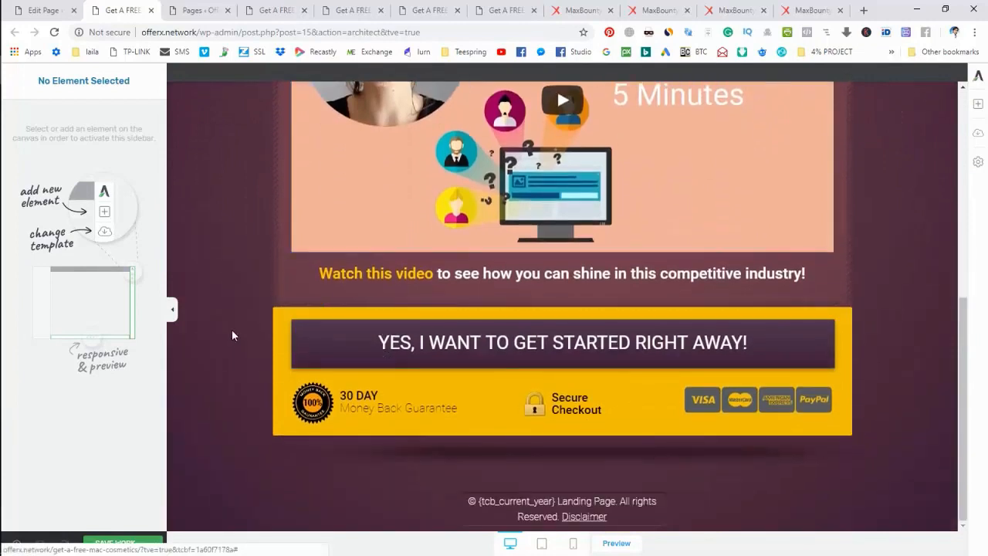
scroll(231, 343, up, 5)
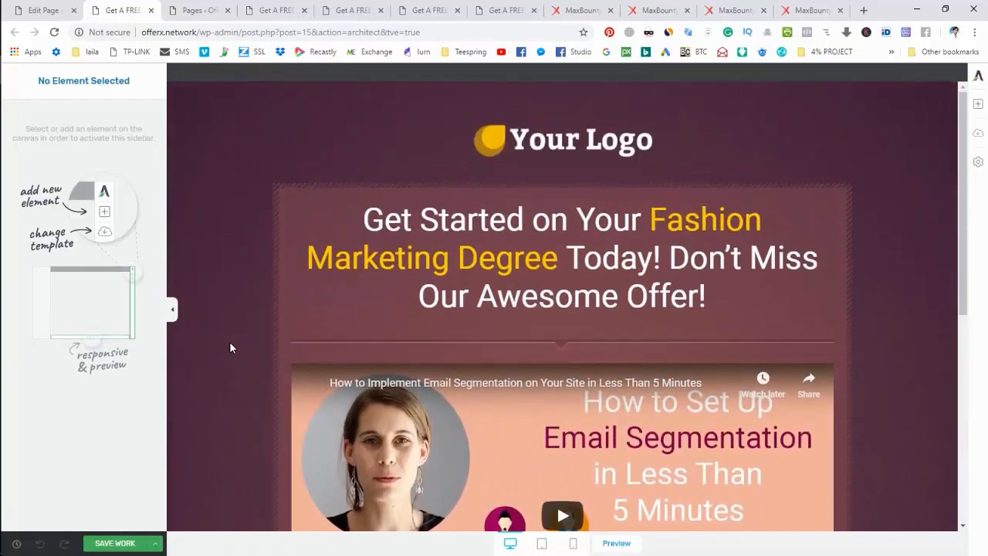
scroll(229, 342, down, 3)
scroll(229, 341, up, 3)
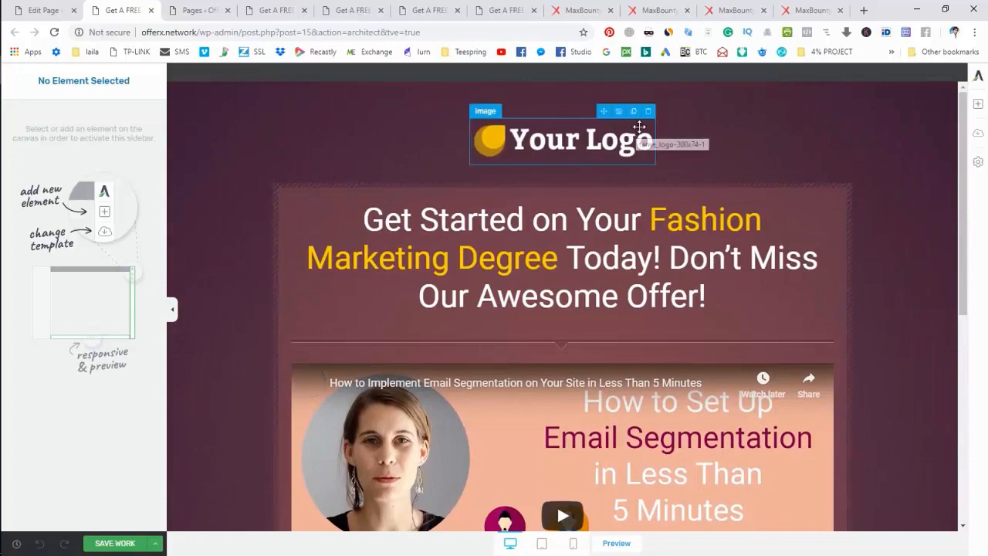
scroll(649, 117, down, 2)
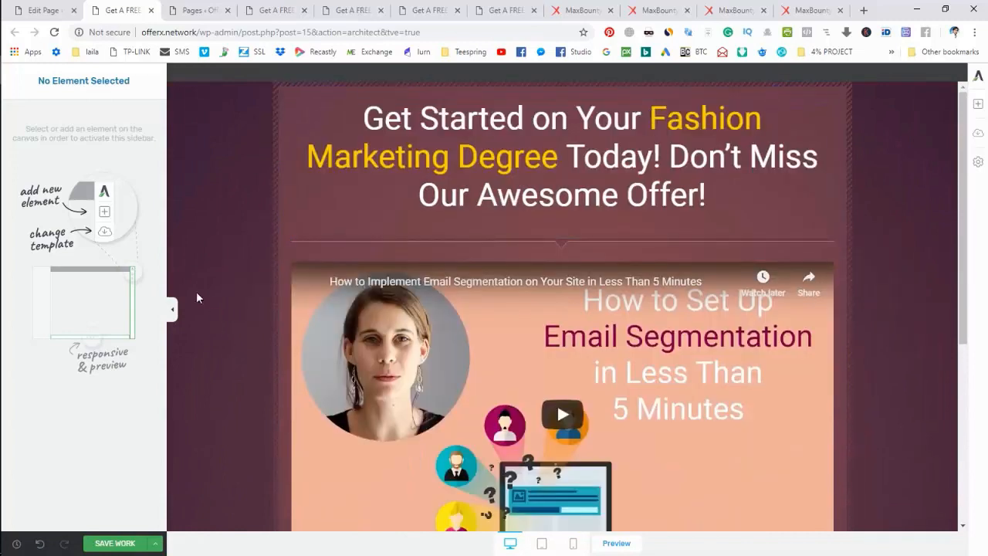
scroll(218, 330, down, 4)
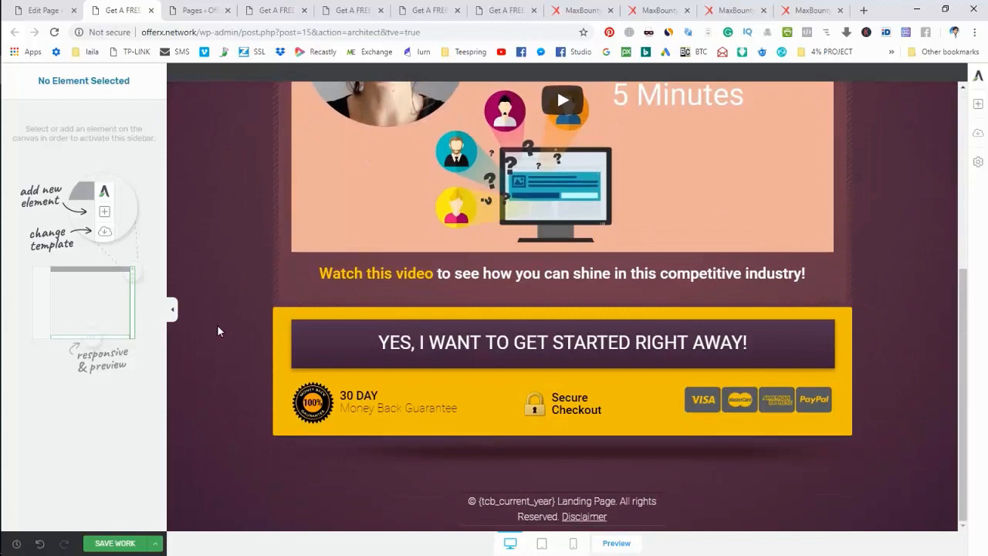
scroll(217, 331, up, 4)
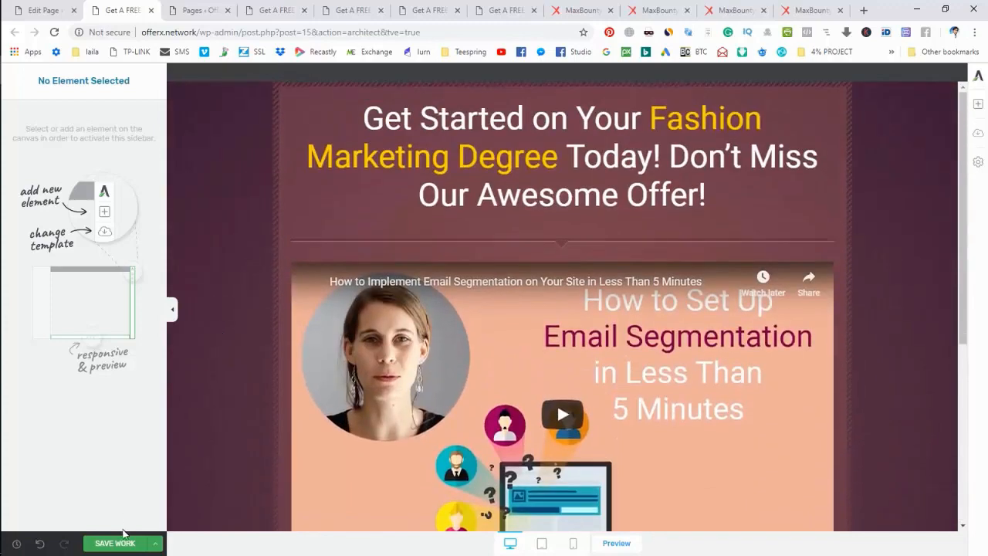
click(122, 540)
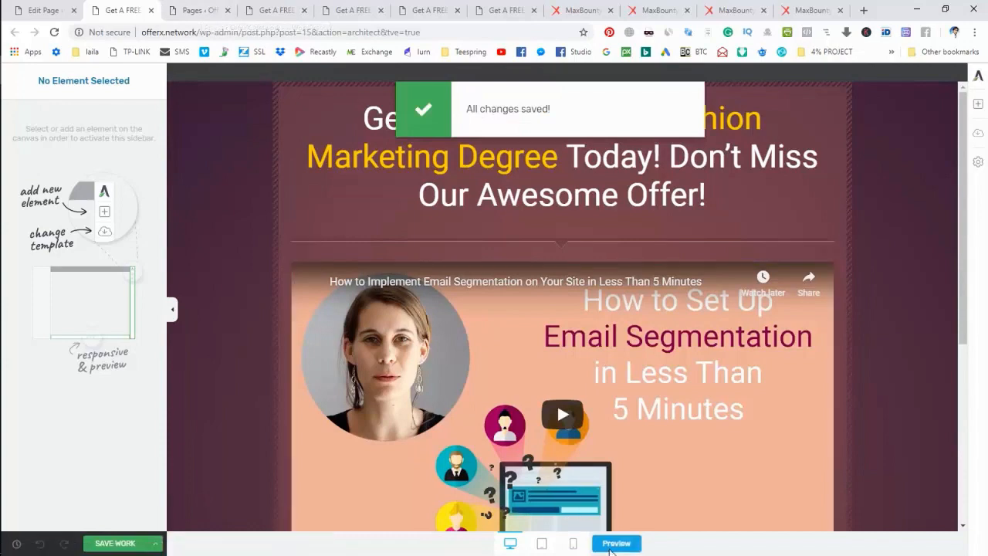
- Preview the saved sales page and look through its layout
click(615, 544)
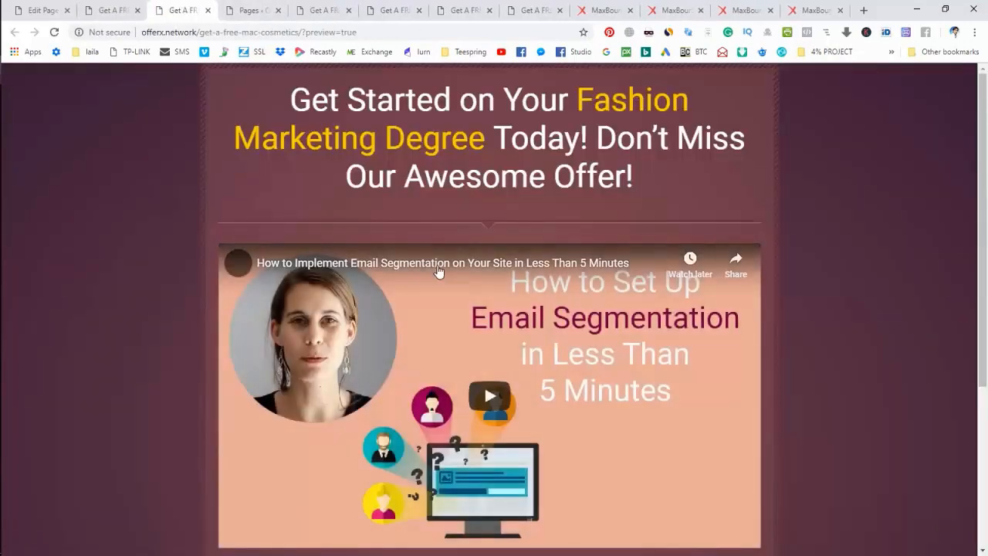
scroll(438, 271, down, 3)
scroll(438, 272, up, 3)
scroll(474, 216, down, 1)
scroll(473, 213, up, 1)
- Reload the published MAC cosmetics page and check the template from headline to footer
click(326, 10)
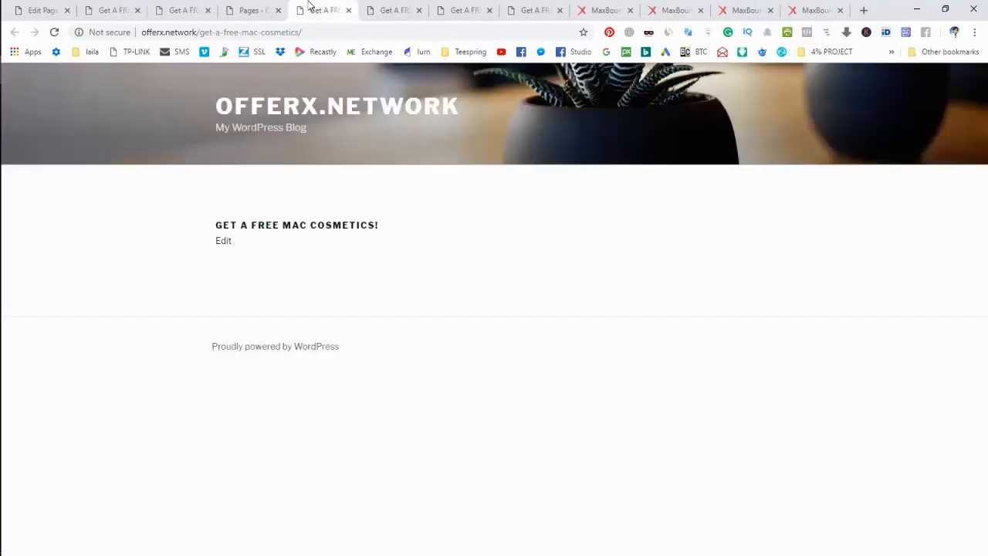
right_click(452, 188)
click(474, 219)
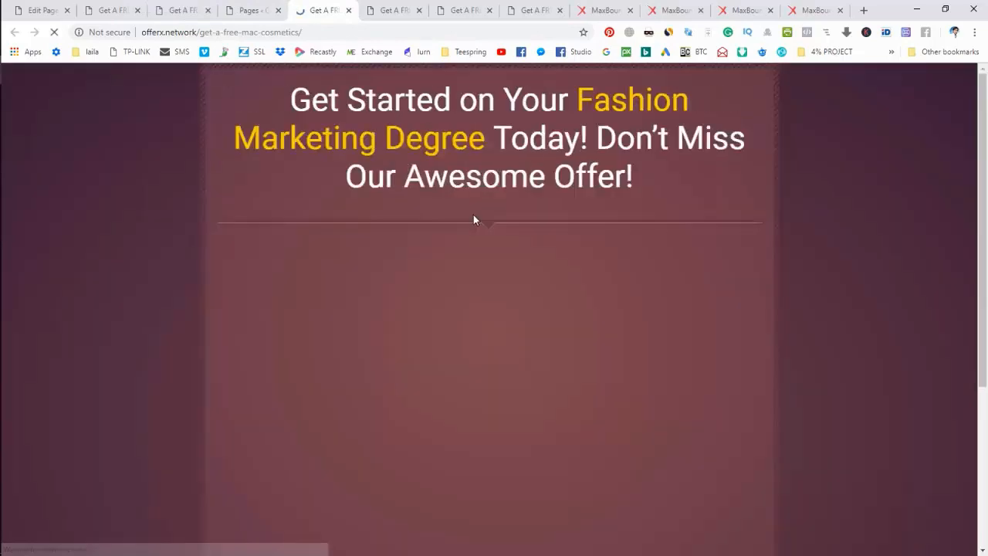
scroll(479, 222, down, 5)
scroll(484, 228, up, 3)
scroll(485, 231, up, 2)
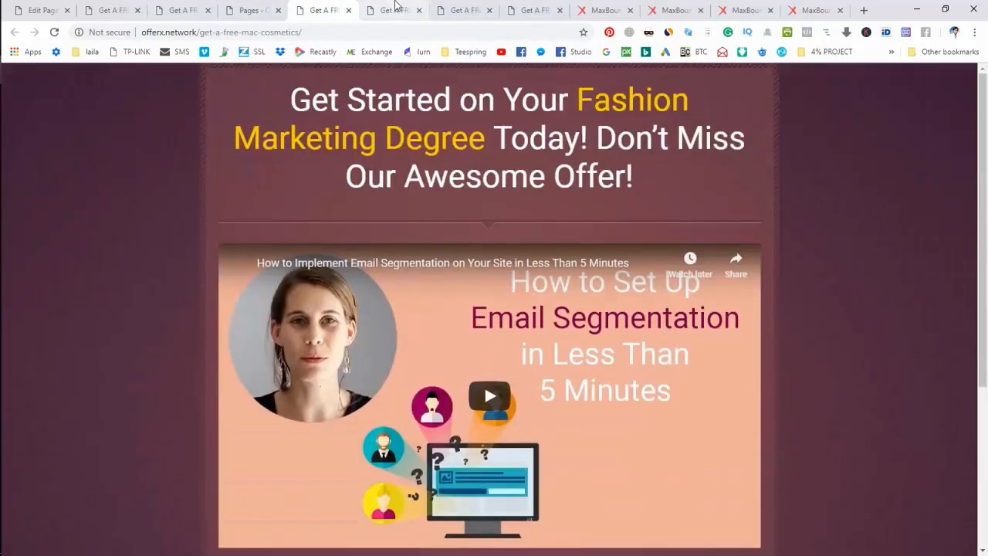
- Move the samples landing page's browser tab ahead of the MAC cosmetics page's tab
click(394, 10)
click(460, 10)
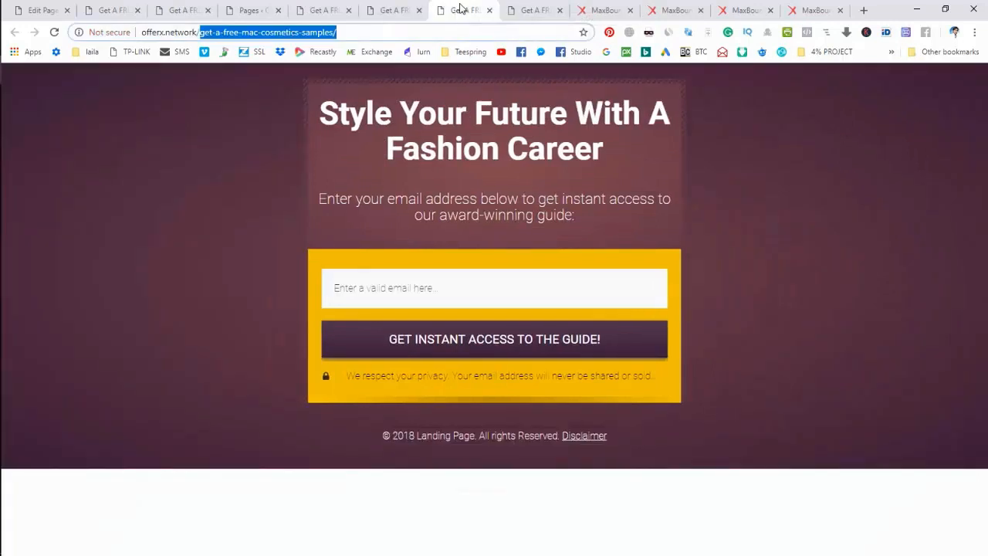
drag(460, 9, 324, 10)
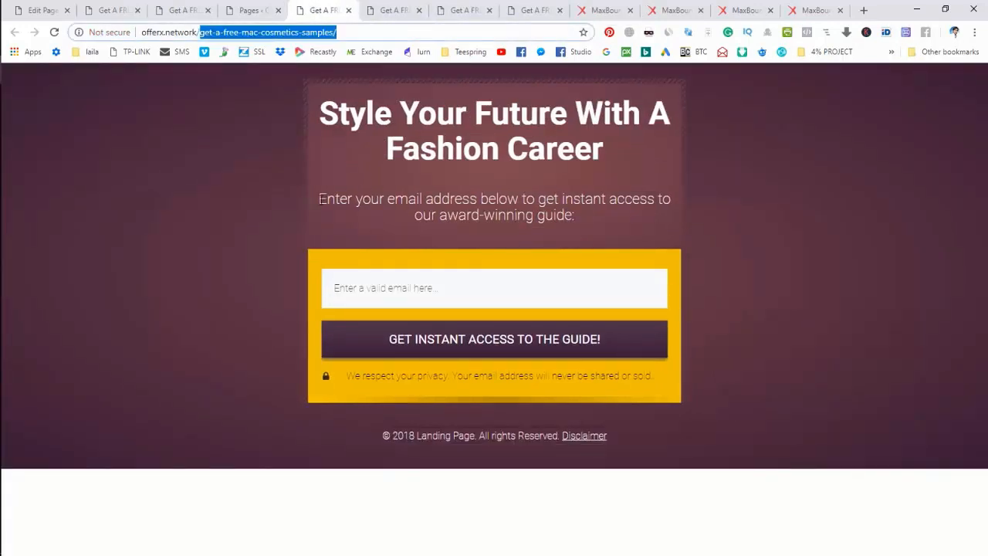
click(321, 199)
- Return to the live MAC cosmetics page and examine its video, call-to-action button and guarantee section
click(394, 10)
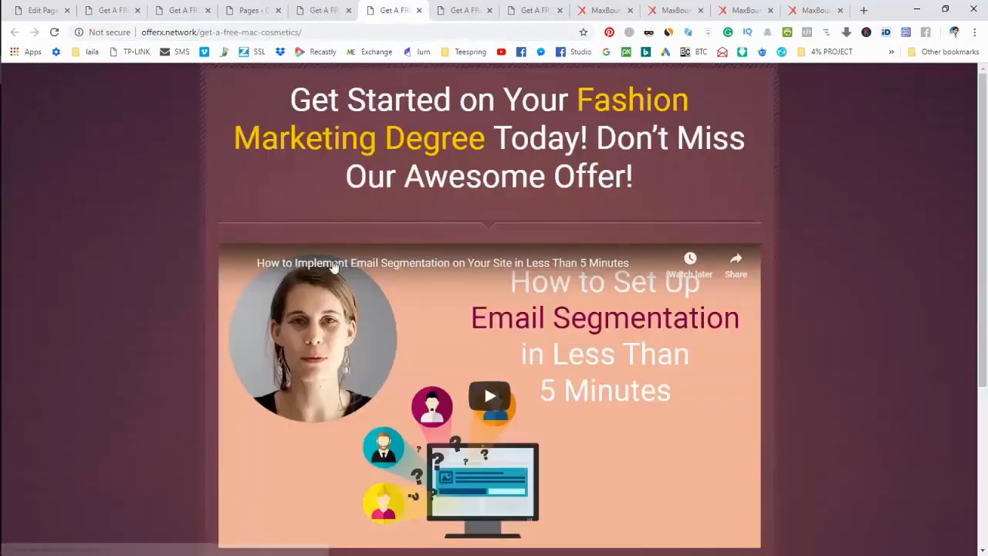
scroll(456, 309, down, 3)
scroll(456, 309, up, 3)
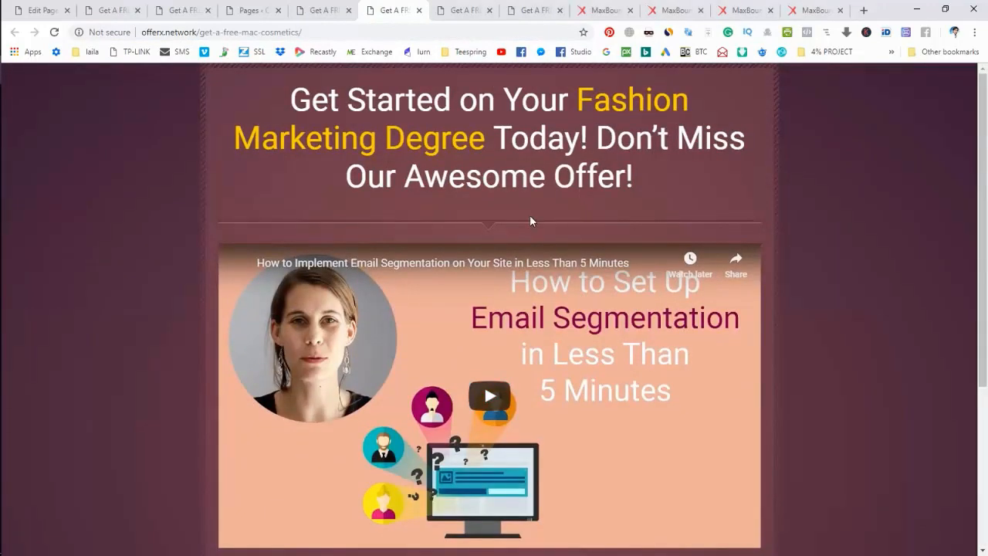
scroll(530, 219, down, 3)
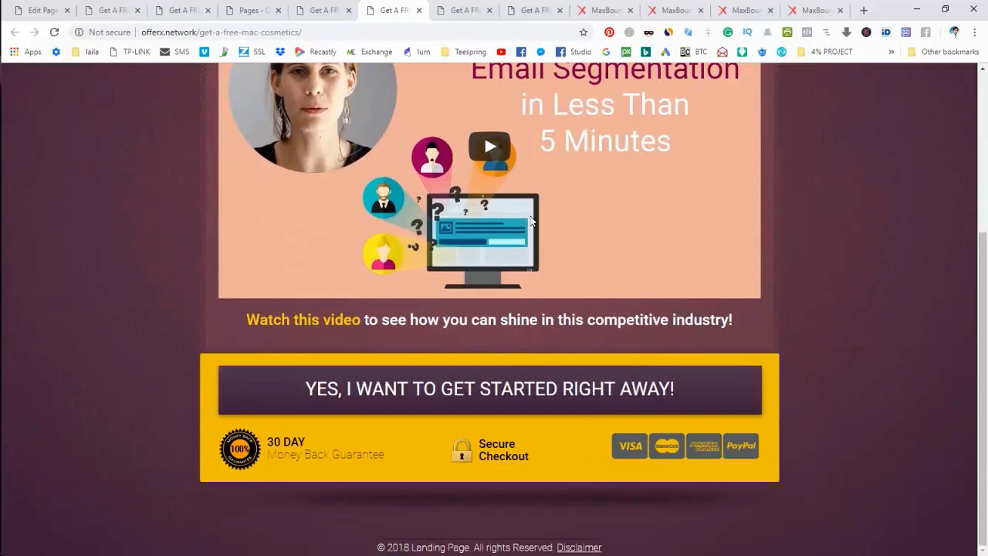
scroll(530, 220, up, 3)
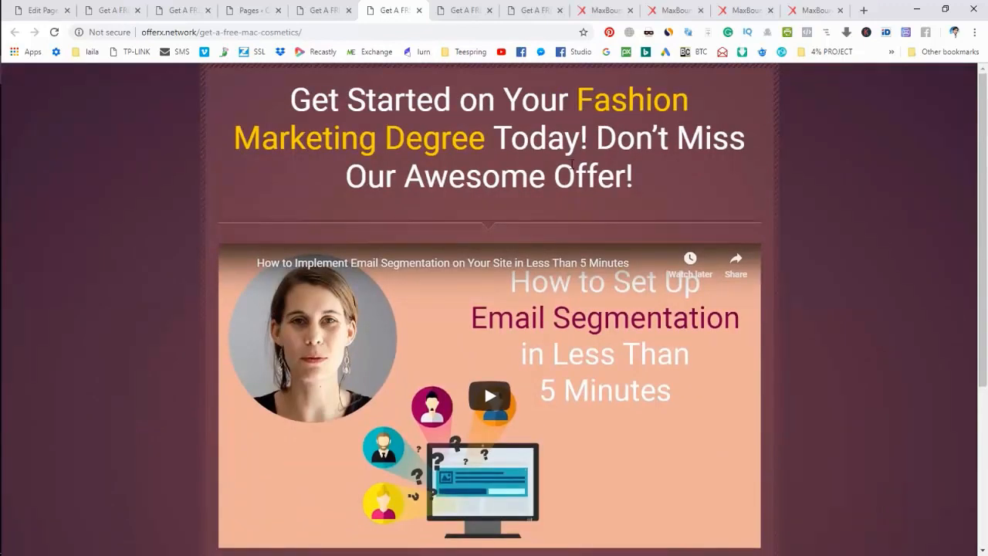
- Switch to the camera's Remote Live View window, maximize it, and activate the Camera scene in OBS Studio
mouse_move(2, 192)
click(13, 221)
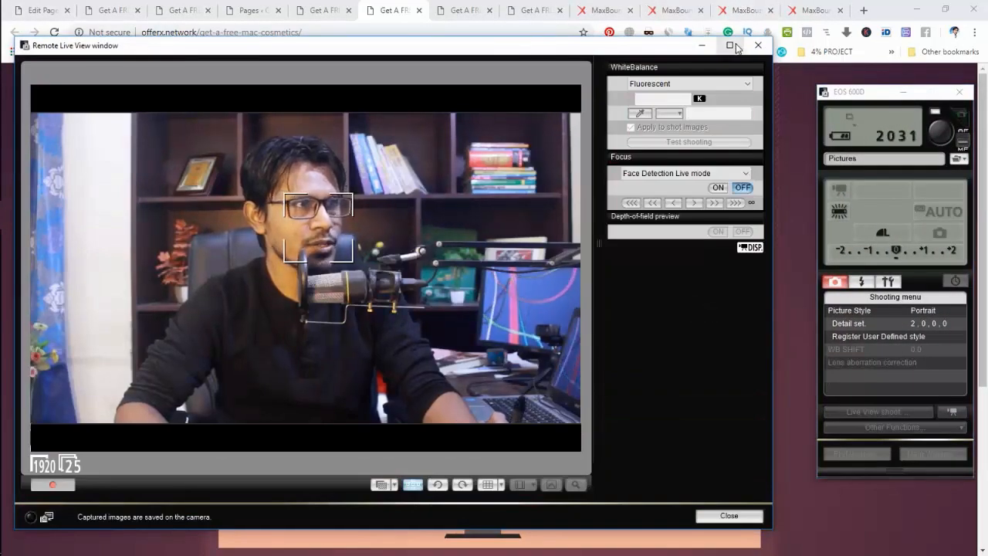
click(736, 48)
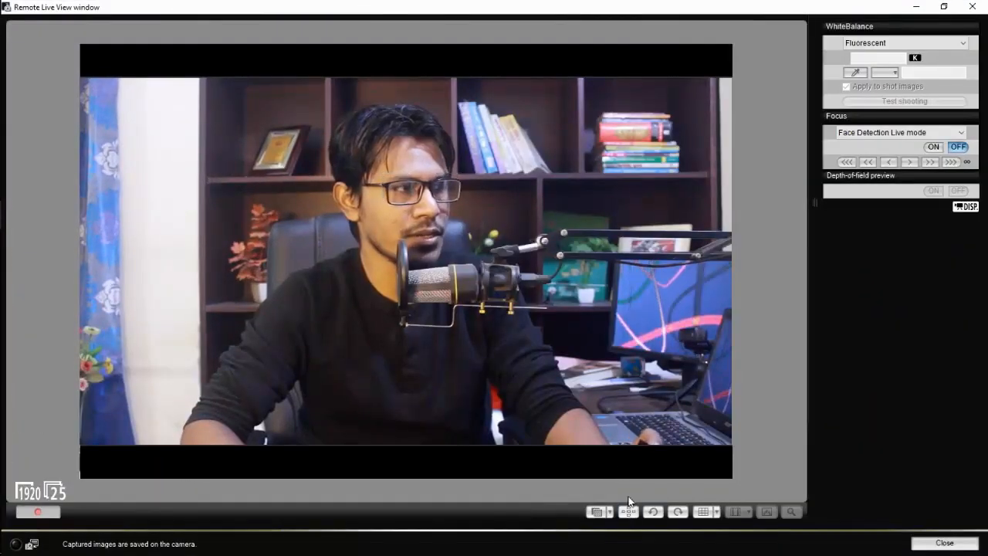
click(18, 156)
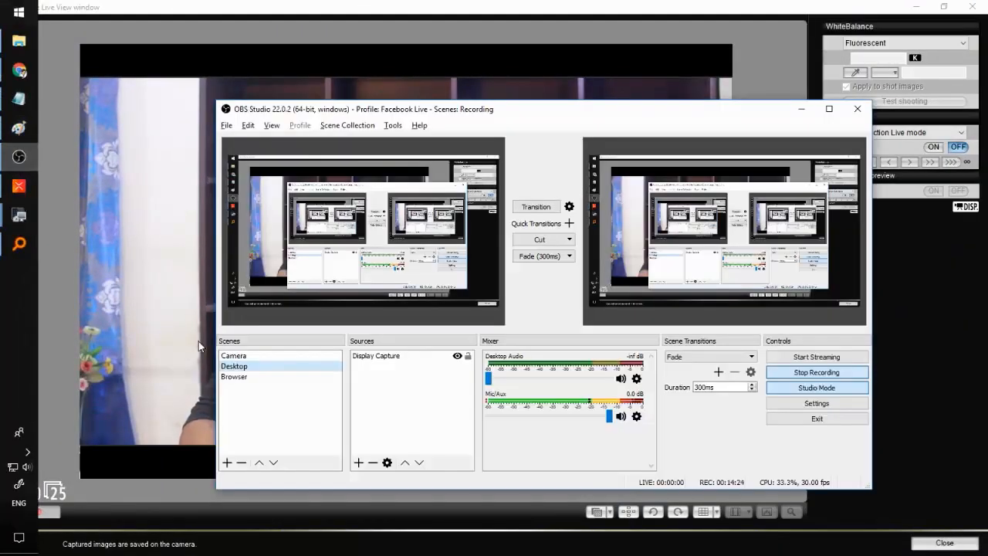
click(247, 356)
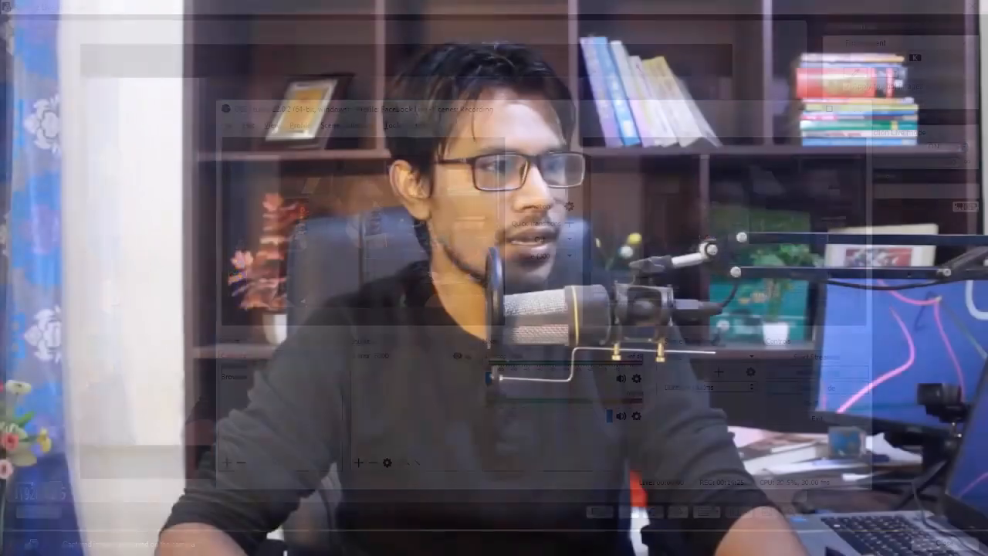